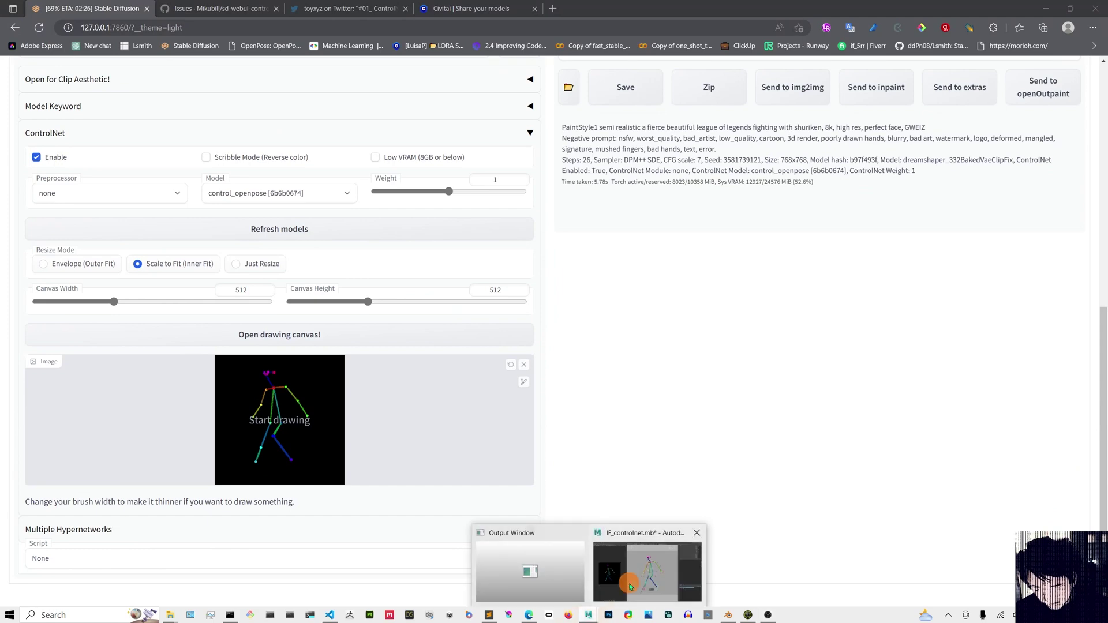
Switch from the browser's ControlNet page to the Maya OpenPose rig scene
left_click(629, 587)
Orbit the view to face the rig and lower the right wrist to bend the arm
mouse_move(601, 343)
left_mouse_down("alt")
mouse_move(516, 320)
mouse_move(493, 156)
left_mouse_up("alt")
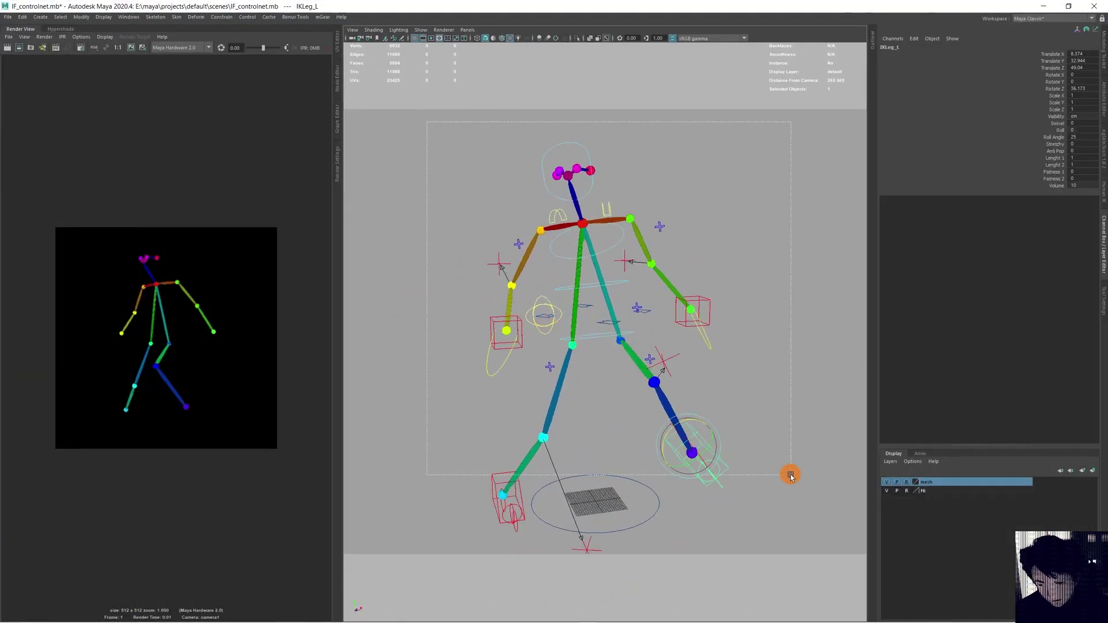
left_click(782, 527)
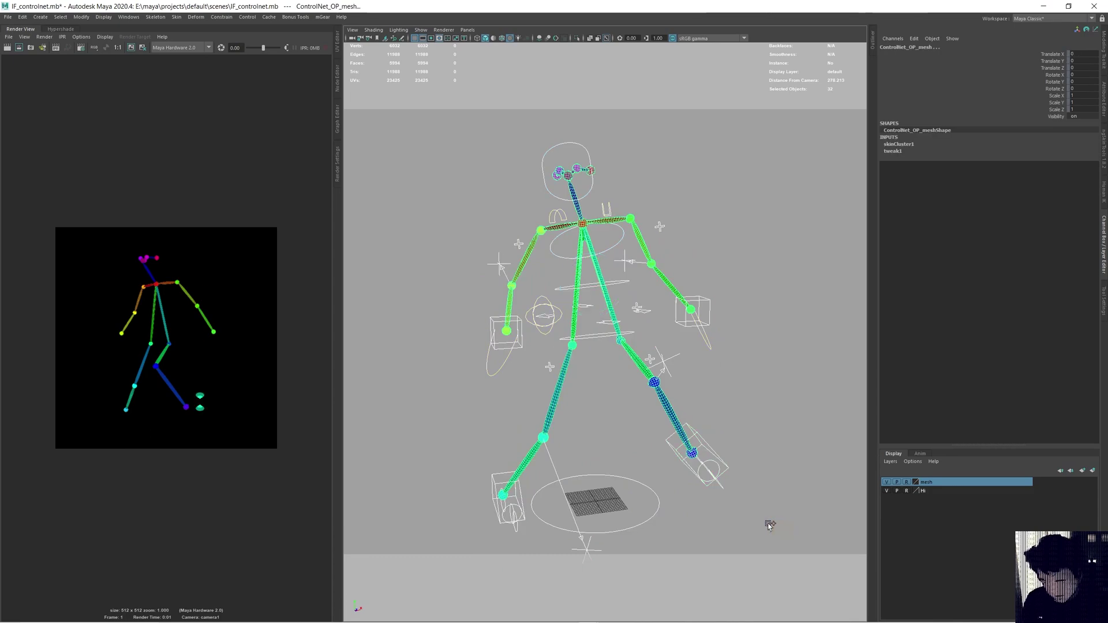
left_click_drag(770, 524, 656, 366, "alt")
left_click(781, 361)
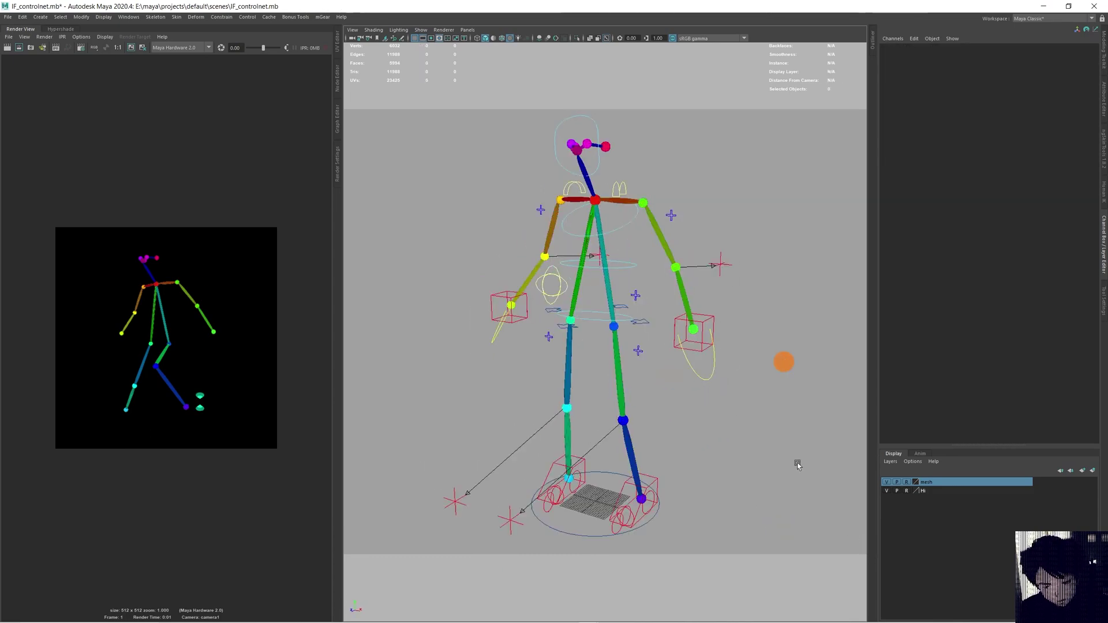
left_click_drag(782, 361, 710, 314, "alt")
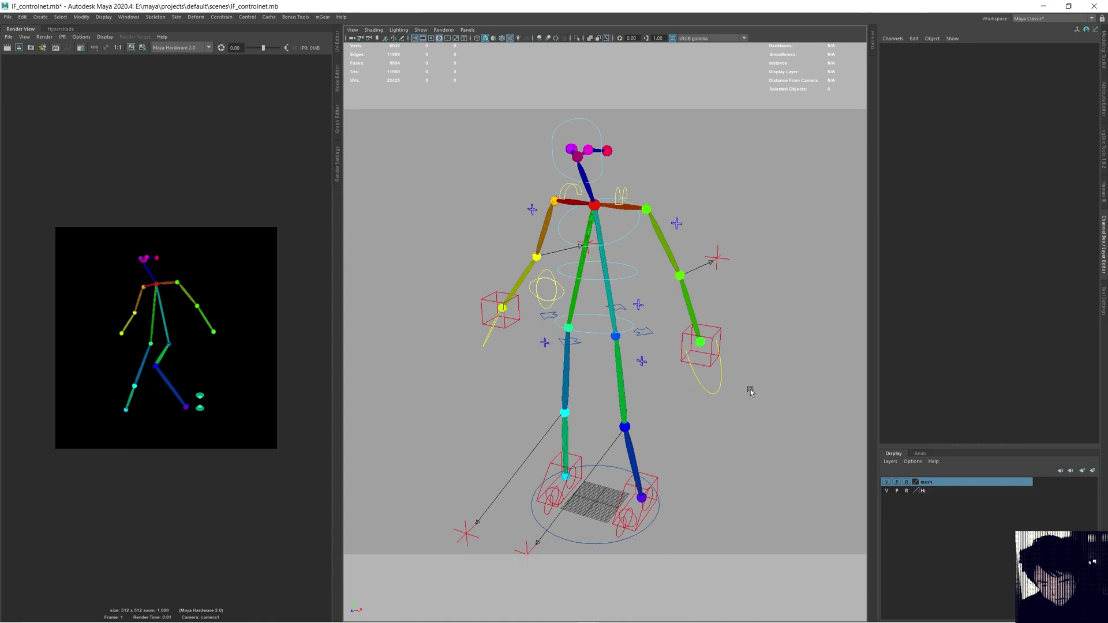
mouse_move(751, 392)
left_mouse_down("alt")
mouse_move(621, 372)
mouse_move(762, 381)
mouse_move(635, 379)
mouse_move(614, 390)
mouse_move(774, 378)
mouse_move(676, 376)
mouse_move(808, 391)
mouse_move(797, 385)
left_mouse_up("alt")
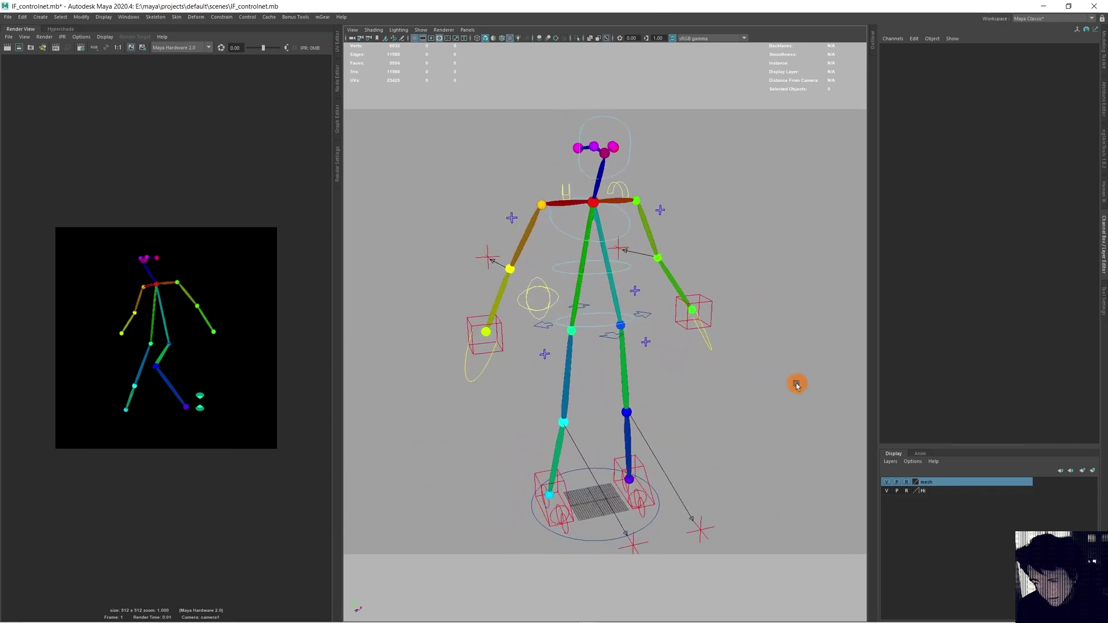
left_click(487, 335)
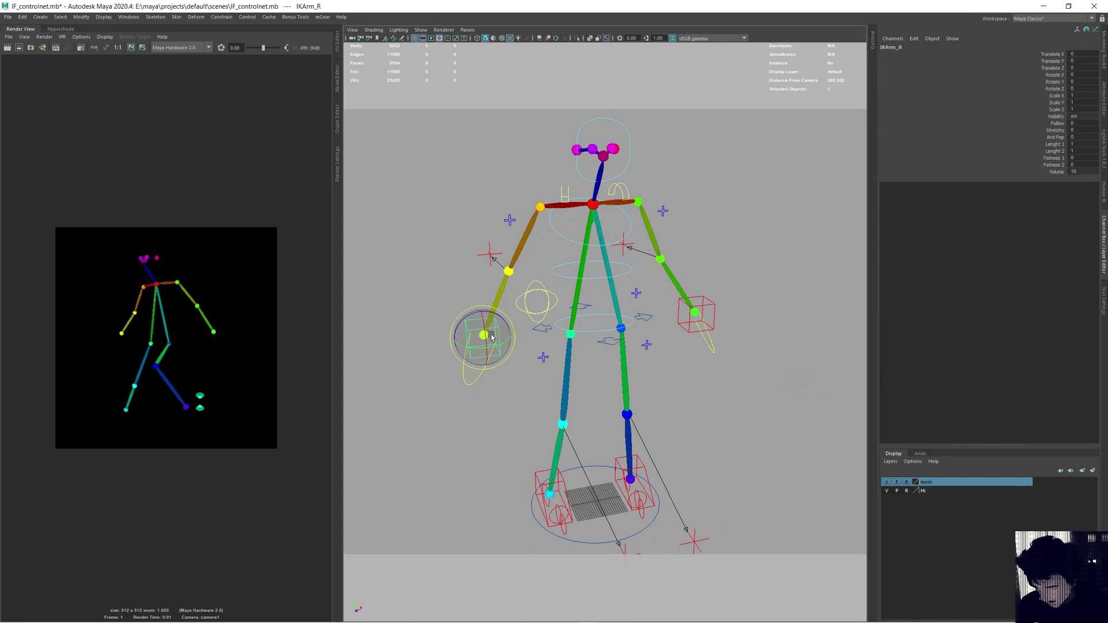
mouse_move(489, 337)
left_mouse_down()
mouse_move(582, 270)
mouse_move(562, 252)
mouse_move(548, 379)
mouse_move(572, 346)
mouse_move(636, 380)
left_mouse_up()
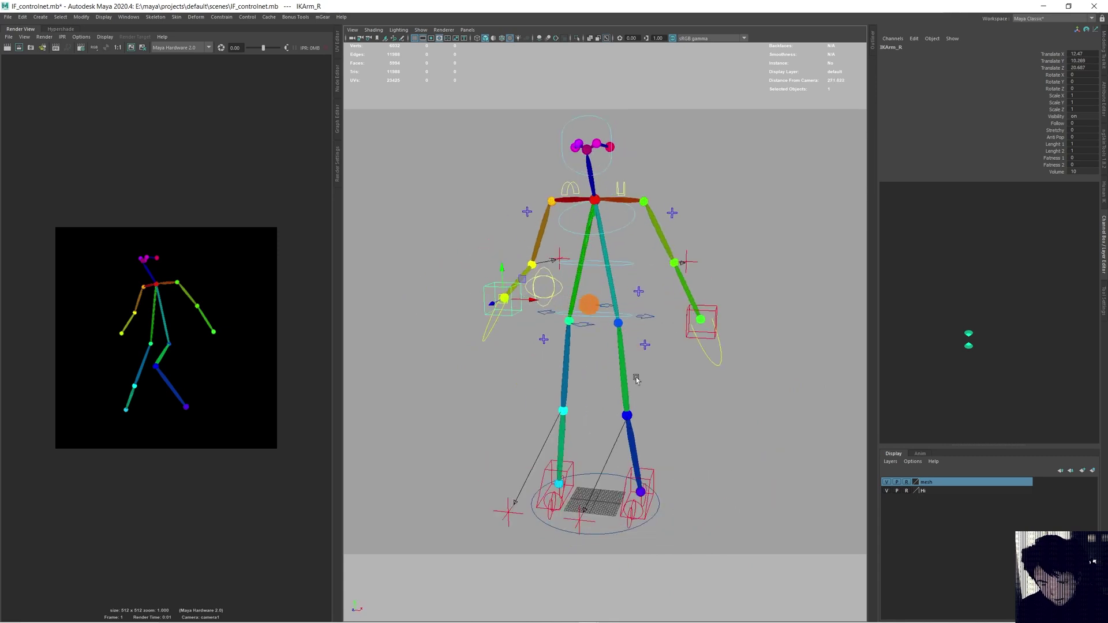
Spread both feet into a wide stance and lower the body root so the legs bend
left_click(656, 475)
left_click_drag(661, 486, 697, 484)
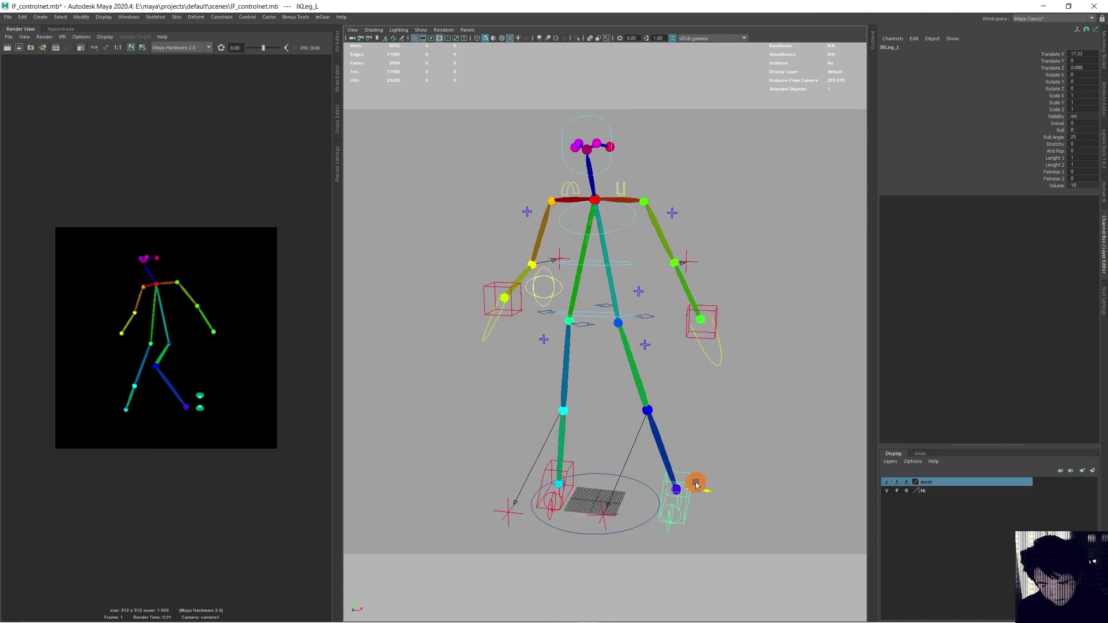
left_click(564, 479)
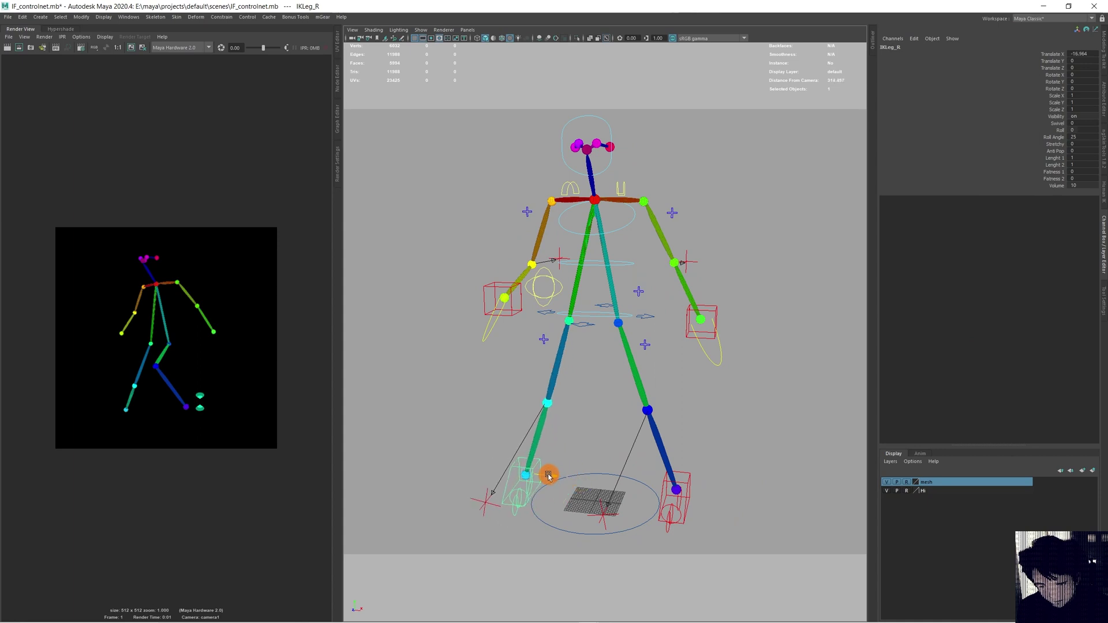
left_click_drag(582, 485, 543, 484)
left_click(587, 326)
mouse_move(586, 326)
left_mouse_down()
mouse_move(583, 348)
mouse_move(692, 356)
mouse_move(655, 381)
mouse_move(659, 339)
mouse_move(569, 163)
left_mouse_up()
Select the left wrist, then rotate the neck control to tilt and turn the head
left_click(682, 360)
left_click(608, 212)
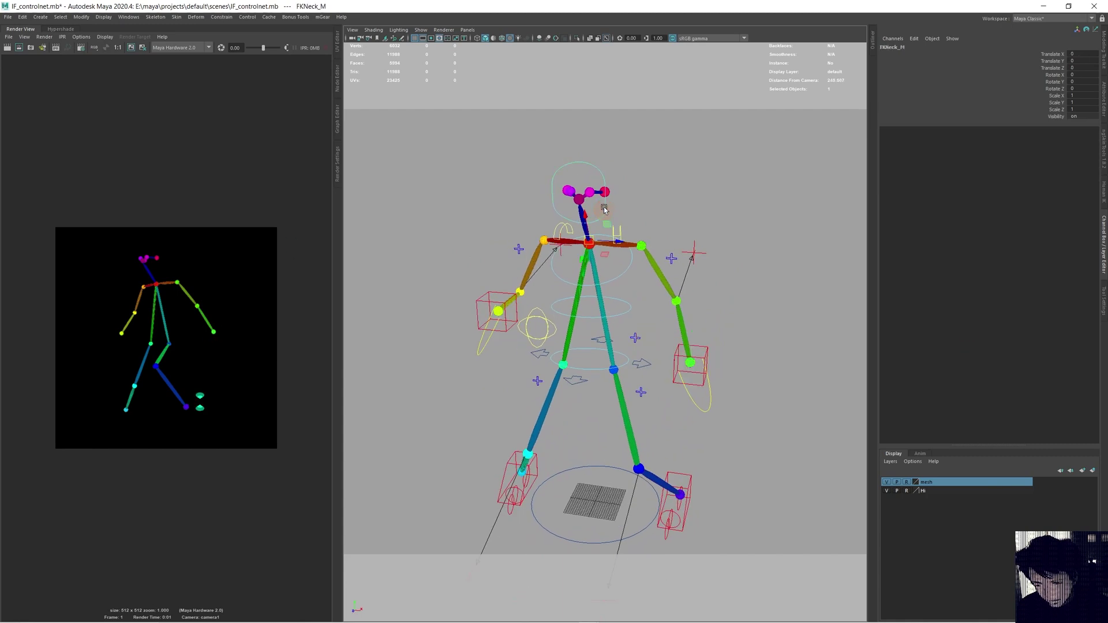
key("e")
mouse_move(585, 223)
left_mouse_down()
mouse_move(618, 254)
mouse_move(579, 256)
mouse_move(610, 268)
mouse_move(568, 264)
mouse_move(631, 287)
left_mouse_up()
scroll(599, 280, "up", 2)
scroll(599, 279, "down", 1)
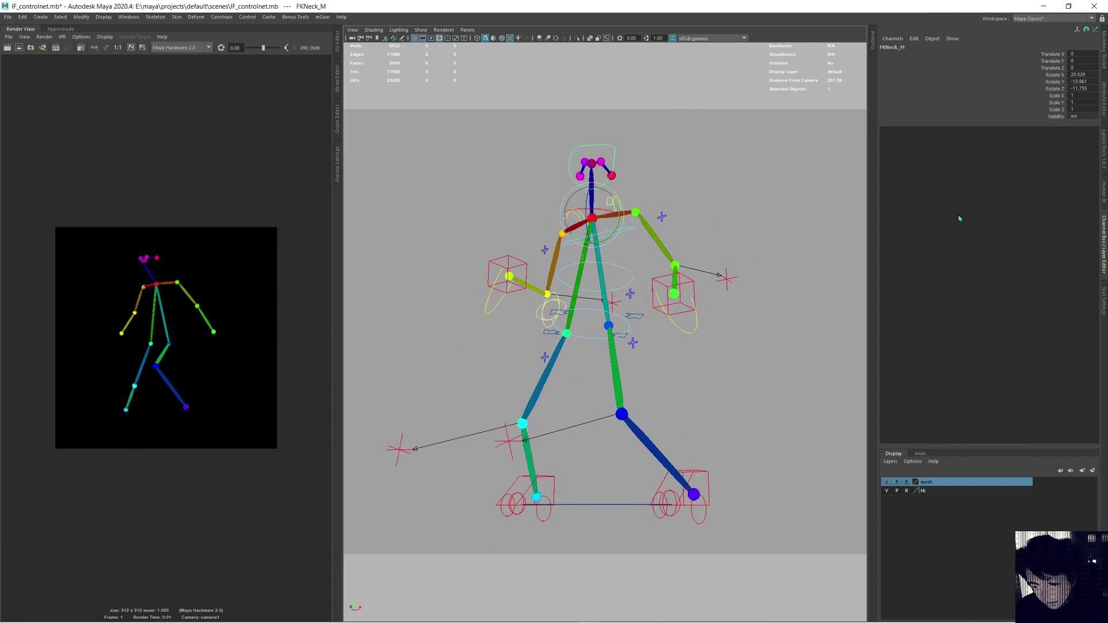
Select camera1 in the Outliner and raise its Focal Length to zoom in on the skeleton
left_click(874, 41)
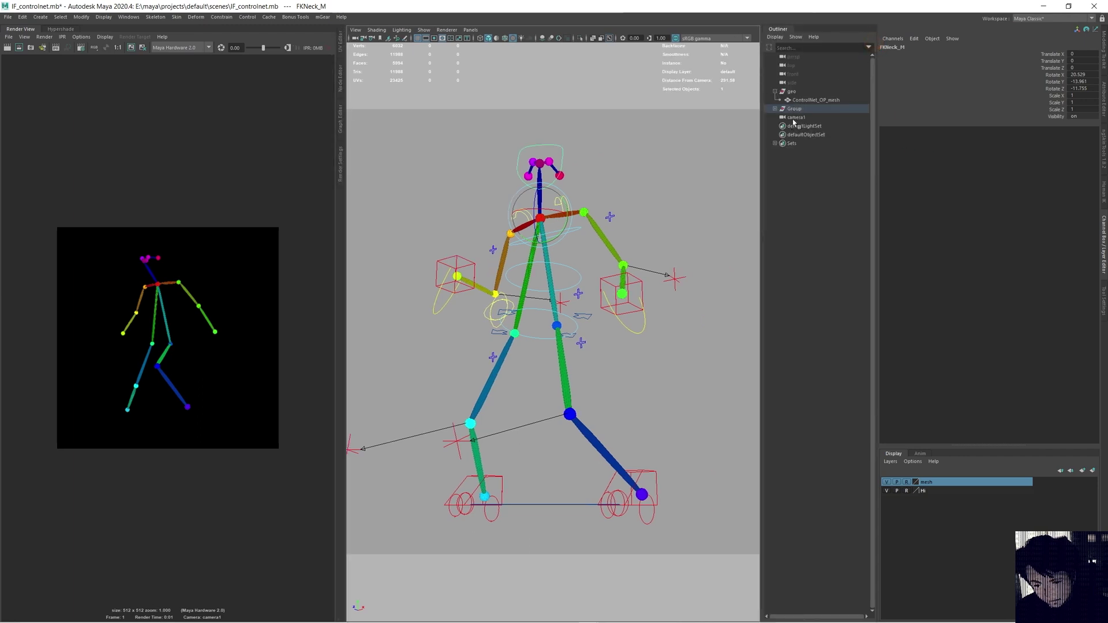
left_click(794, 118)
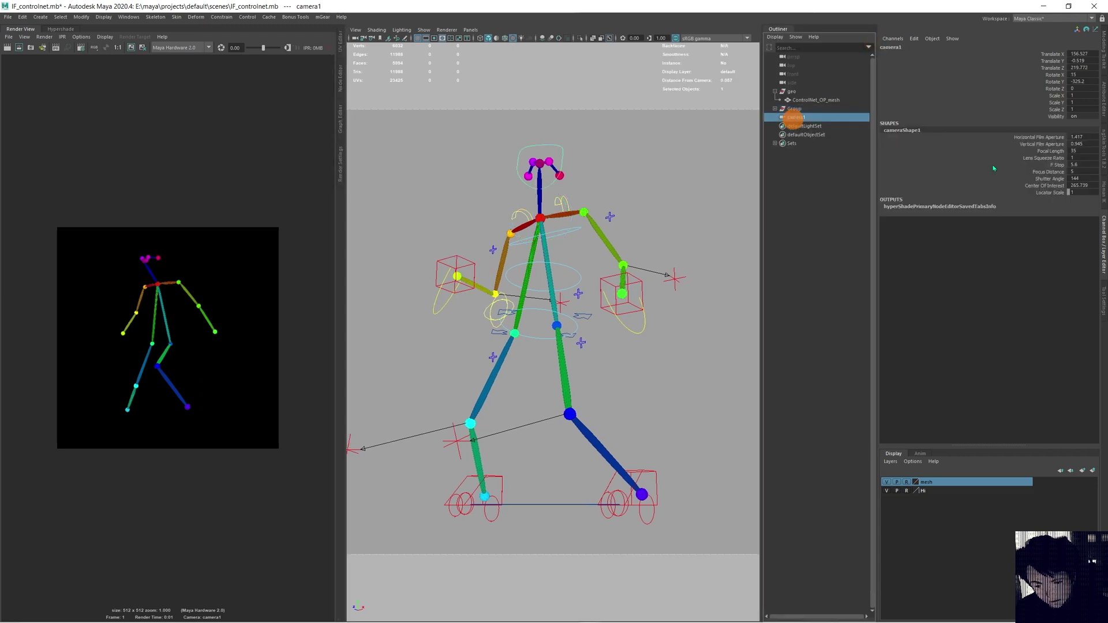
left_click(1051, 152)
middle_click_drag(727, 243, 832, 217)
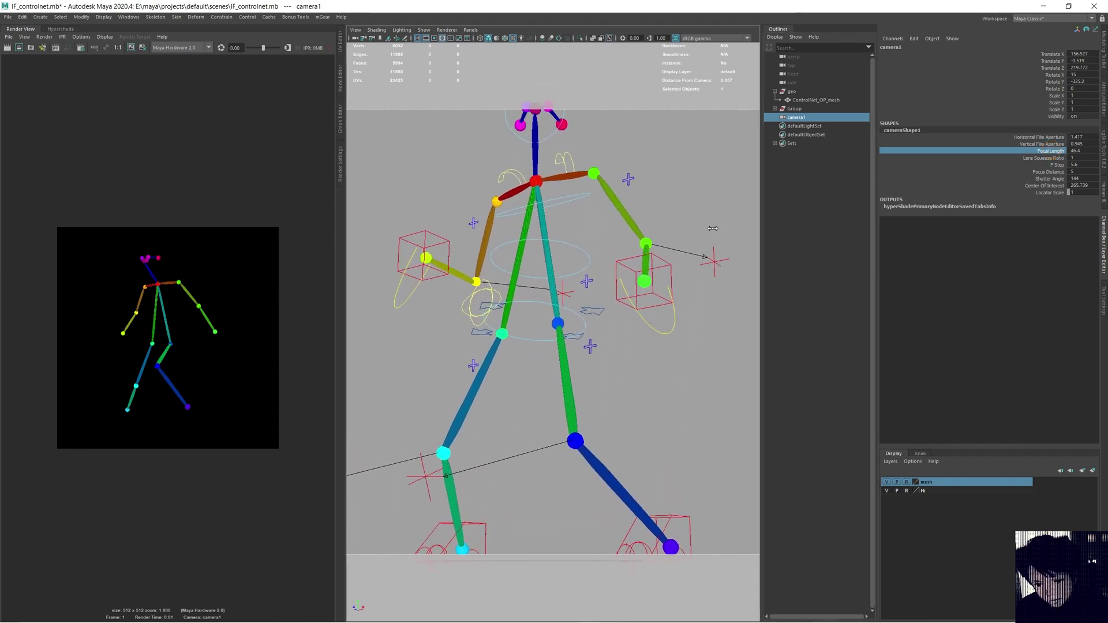
Tumble camera1 to a higher, farther angle and render the skeleton
left_click_drag(659, 274, 672, 232, "alt")
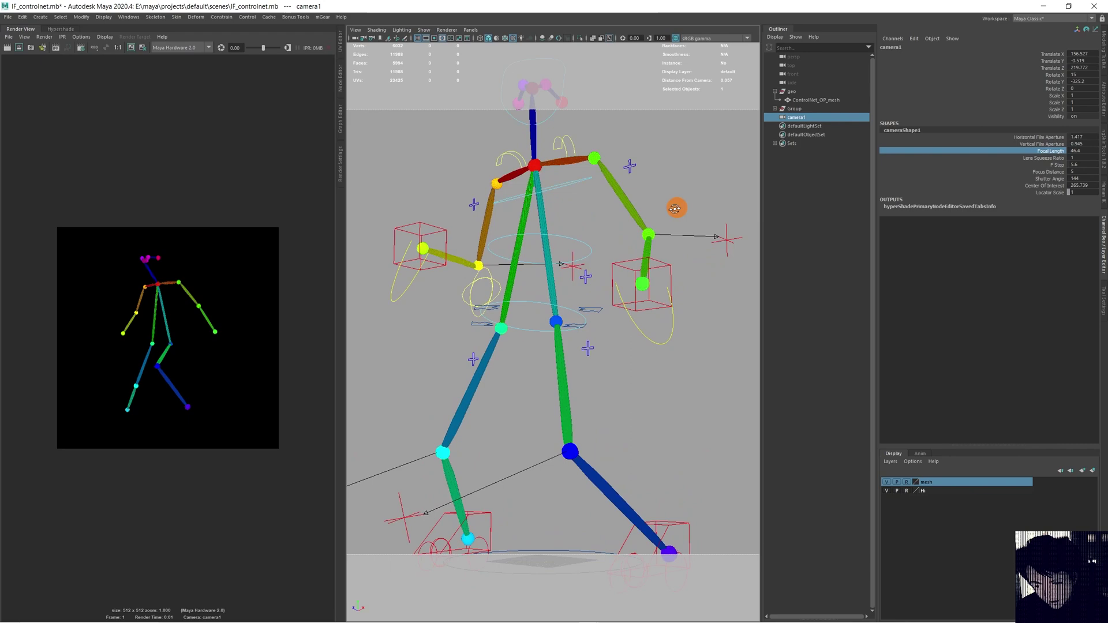
right_click_drag(674, 286, 648, 307, "alt")
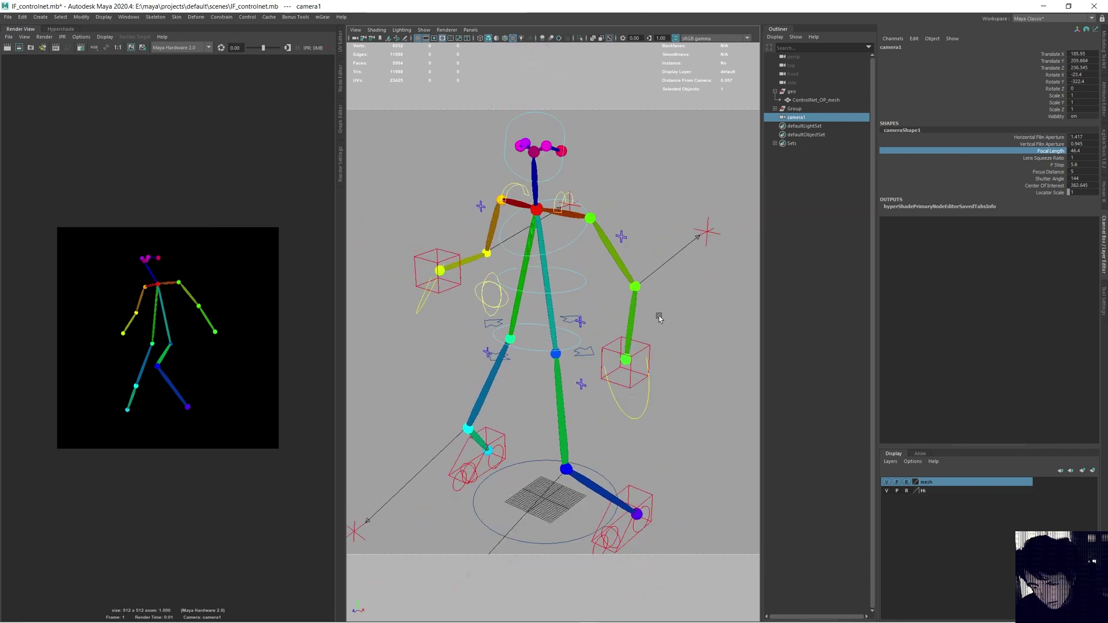
mouse_move(648, 308)
left_mouse_down("alt")
mouse_move(632, 298)
mouse_move(658, 286)
left_mouse_up("alt")
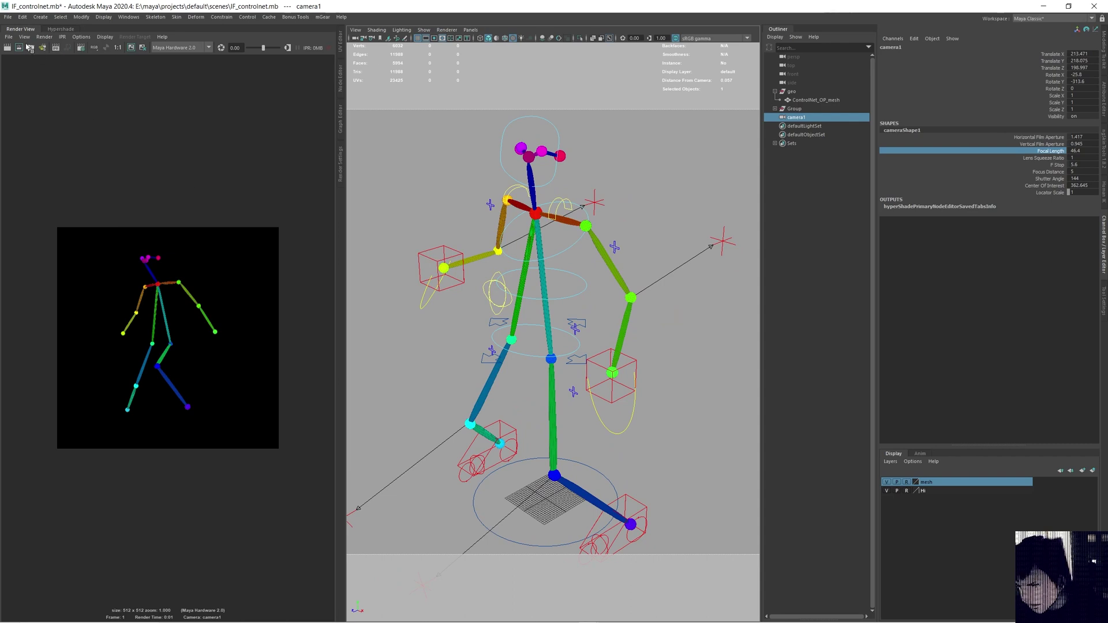
left_click(28, 47)
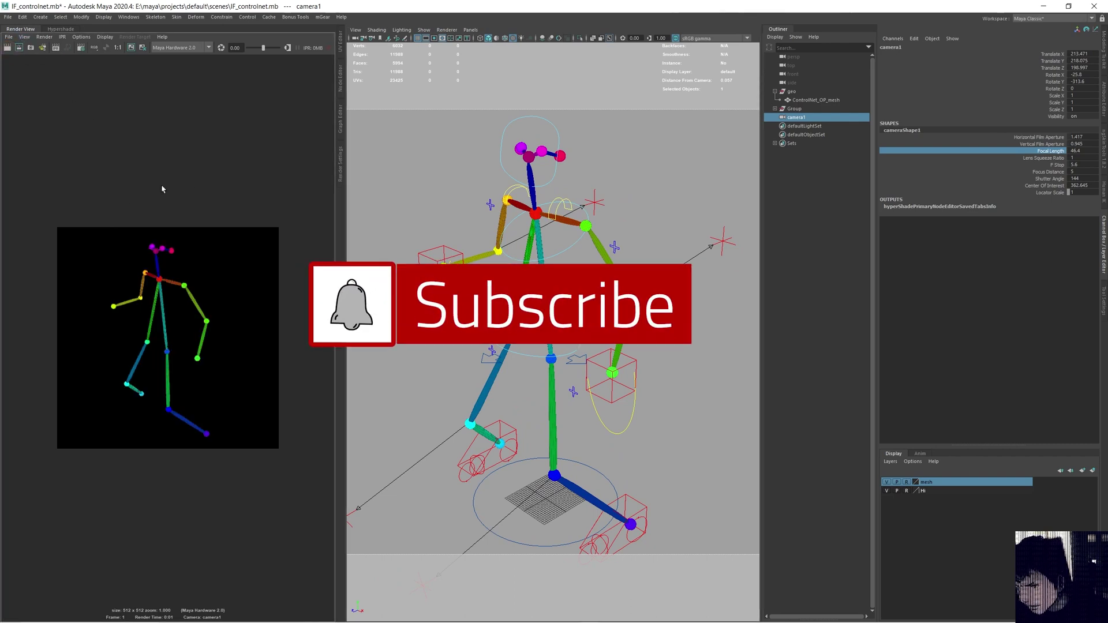
Tumble the camera to a frontal view and select the left foot and body root controls
mouse_move(503, 312)
left_mouse_down("alt")
mouse_move(571, 303)
mouse_move(650, 519)
left_mouse_up("alt")
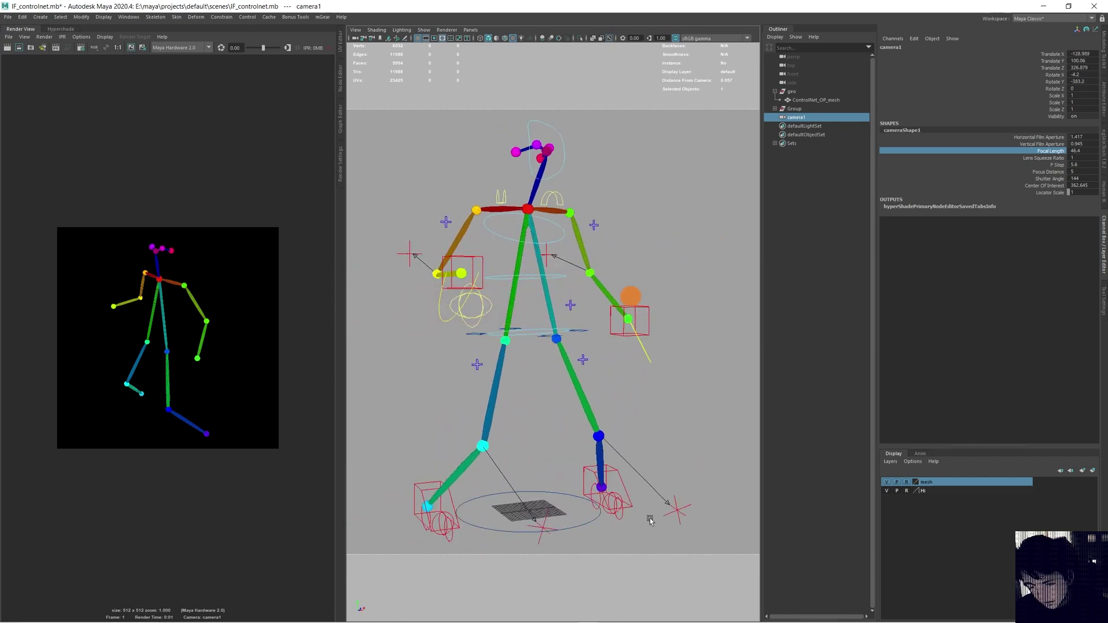
left_click(636, 505)
mouse_move(606, 438)
left_mouse_down("alt")
mouse_move(519, 319)
mouse_move(477, 351)
mouse_move(565, 318)
mouse_move(535, 332)
left_mouse_up("alt")
left_click(520, 323)
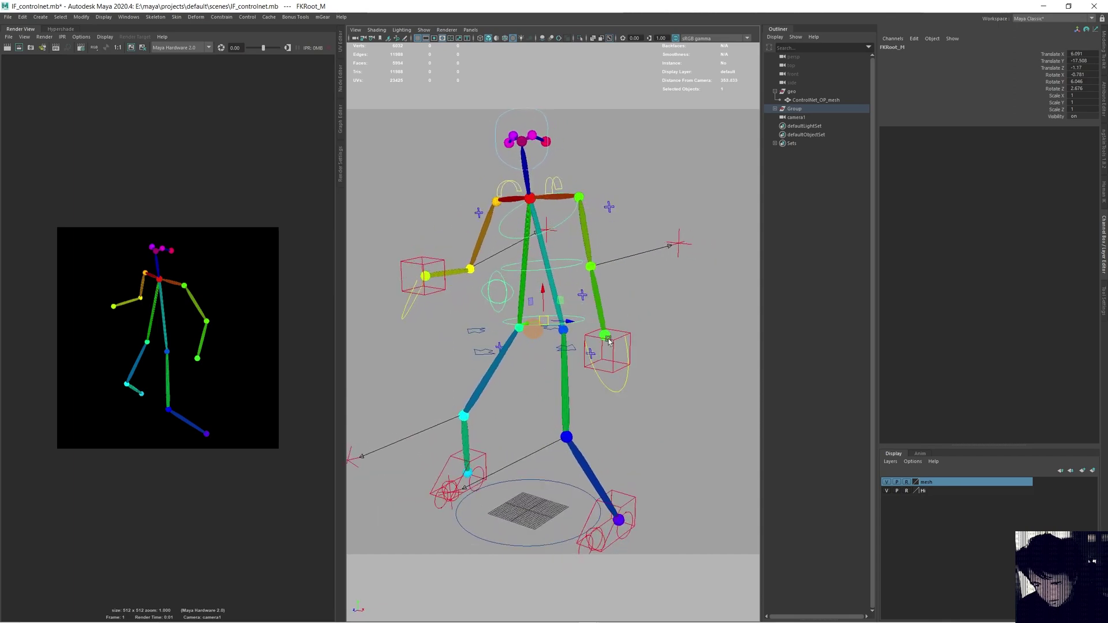
Raise the left wrist control to bend the arm and render the frontal pose
left_click(608, 340)
mouse_move(609, 341)
left_mouse_down()
mouse_move(609, 299)
mouse_move(561, 326)
left_mouse_up()
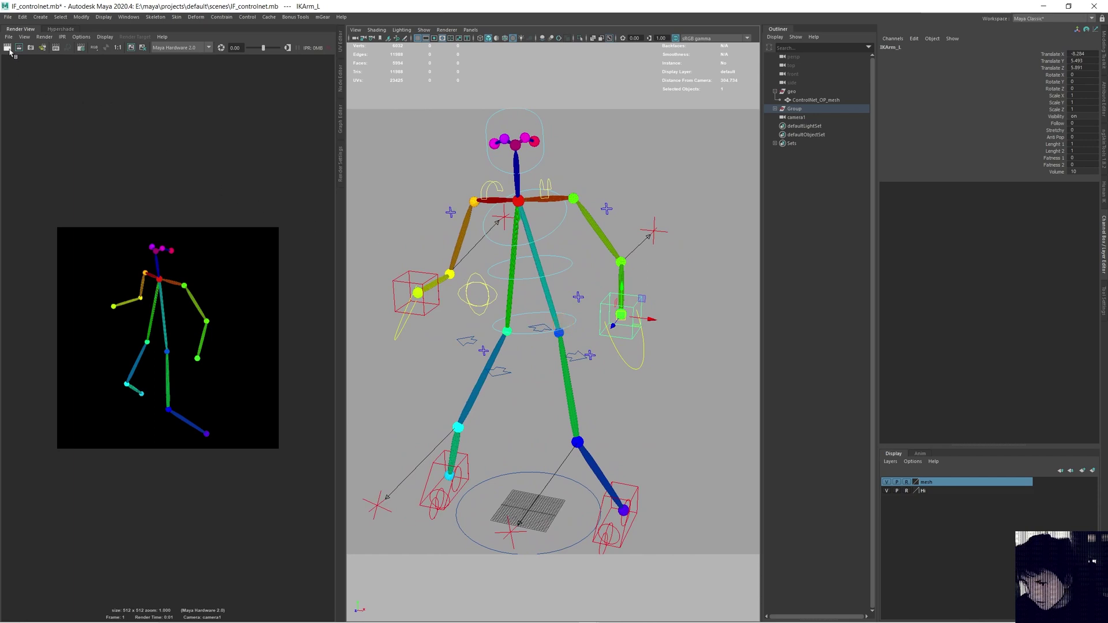
left_click(7, 49)
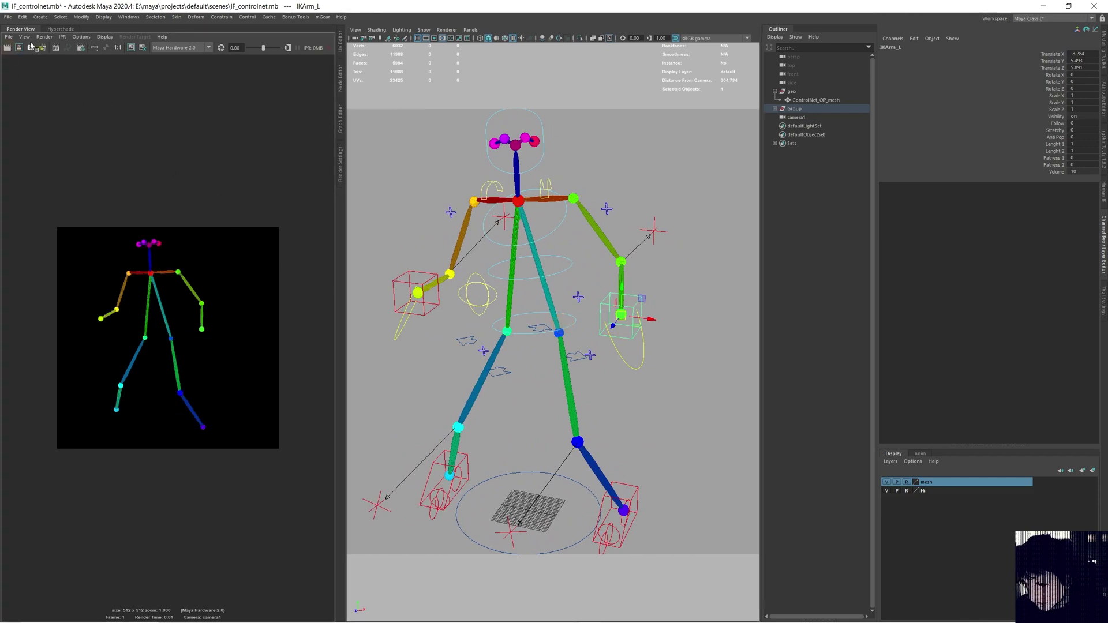
Save the rendered image over ControlNet7.jpg, confirming the replacement
left_click(10, 39)
left_click(35, 62)
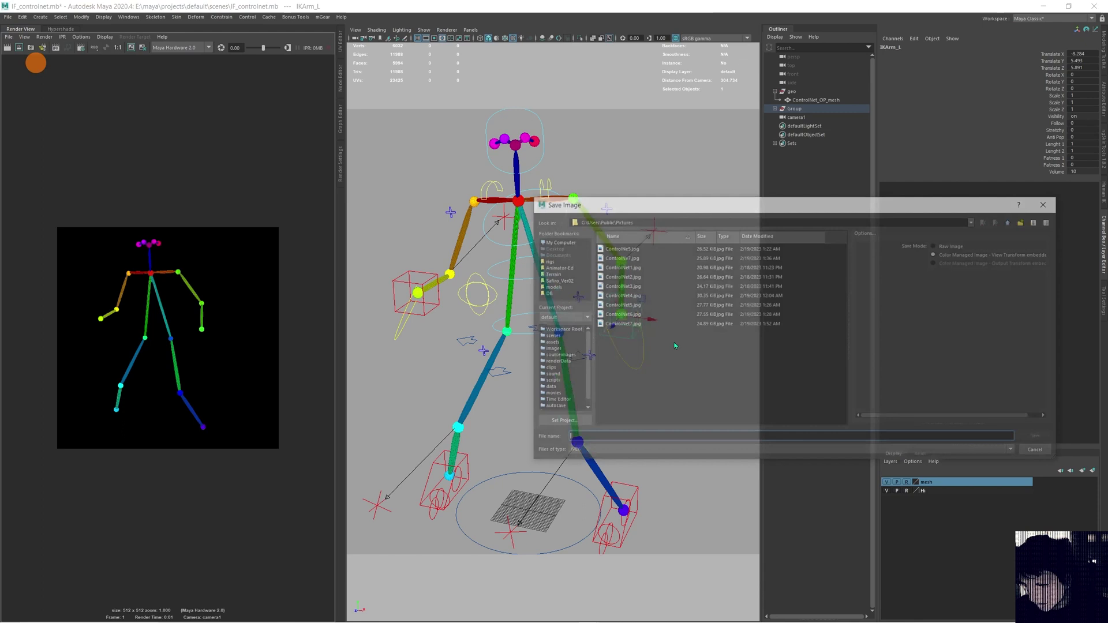
left_click(620, 325)
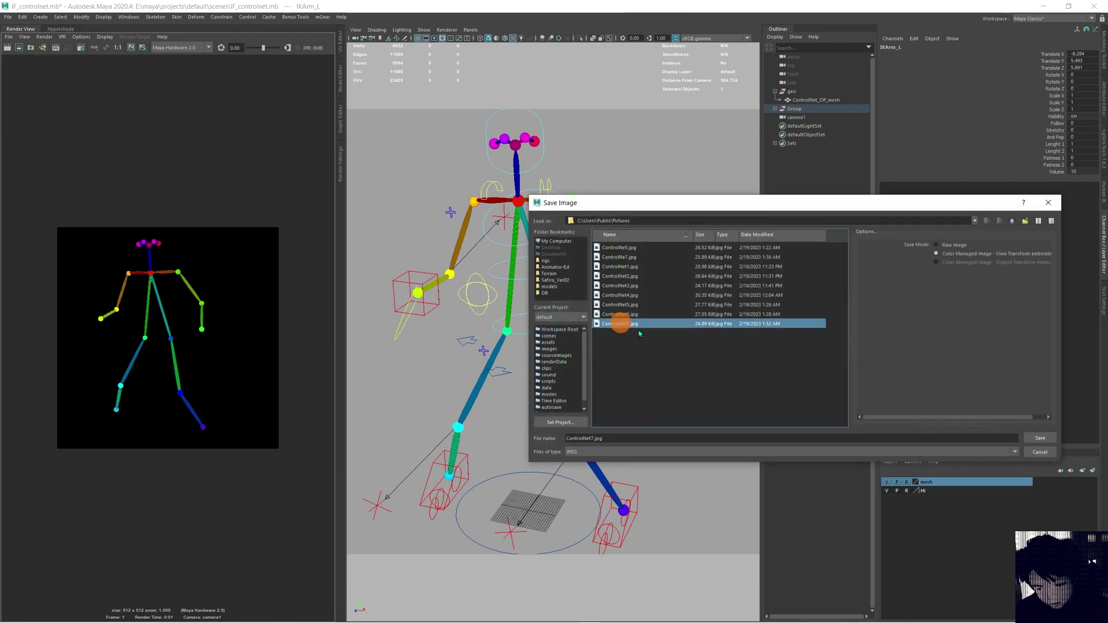
left_click(1041, 439)
left_click(781, 348)
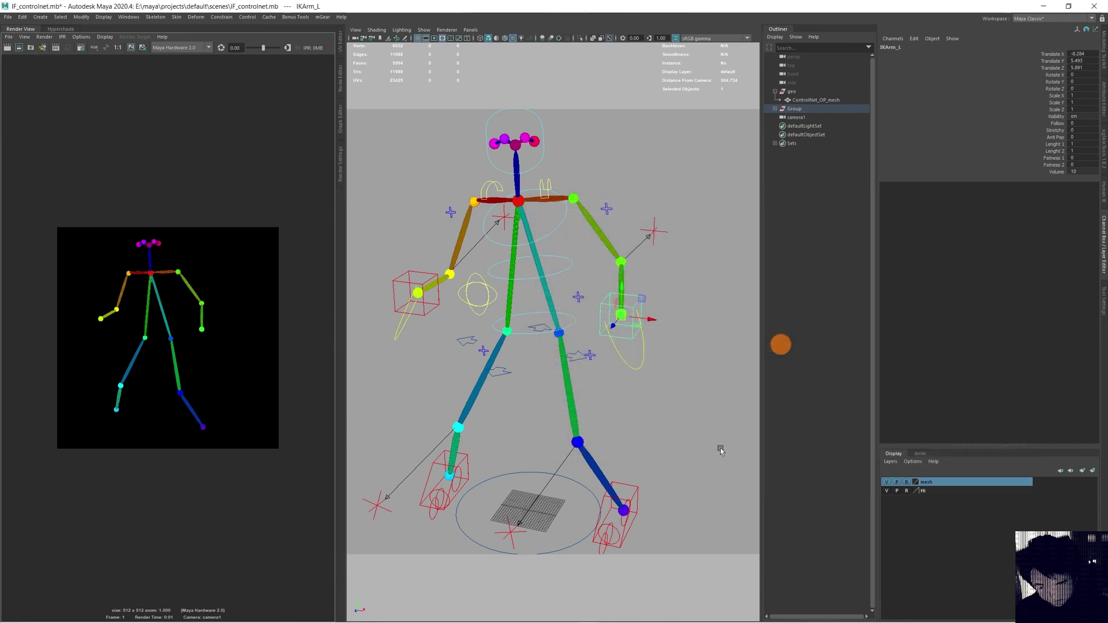
Replace ControlNet's old pose with the newly saved skeleton image and keep control_openpose as the model
left_click(1043, 7)
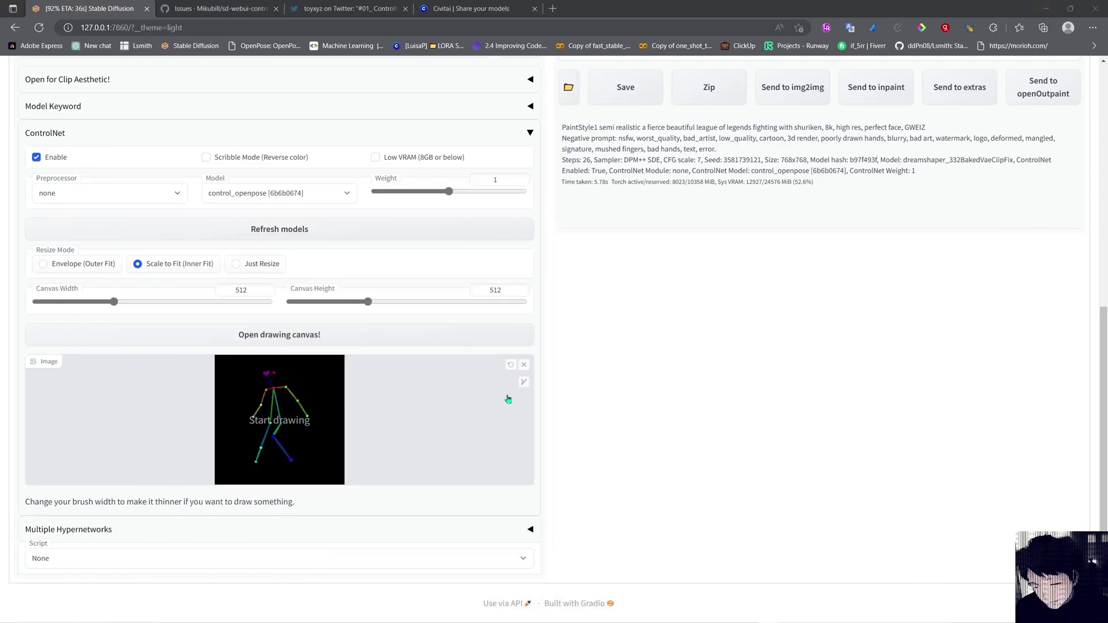
left_click(526, 366)
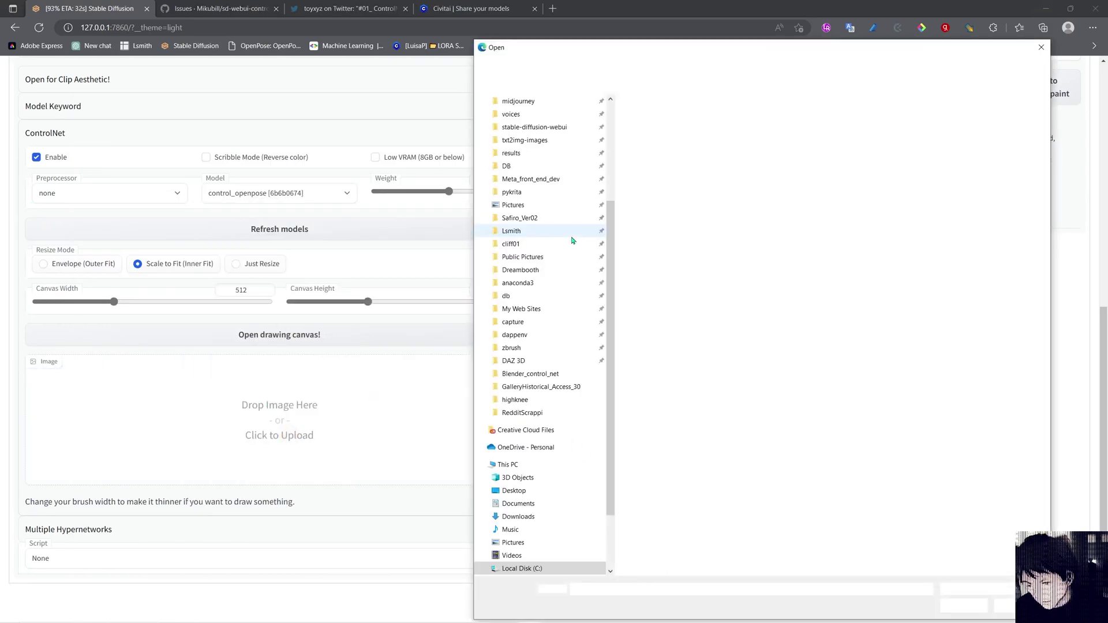
left_click(709, 208)
left_click(971, 608)
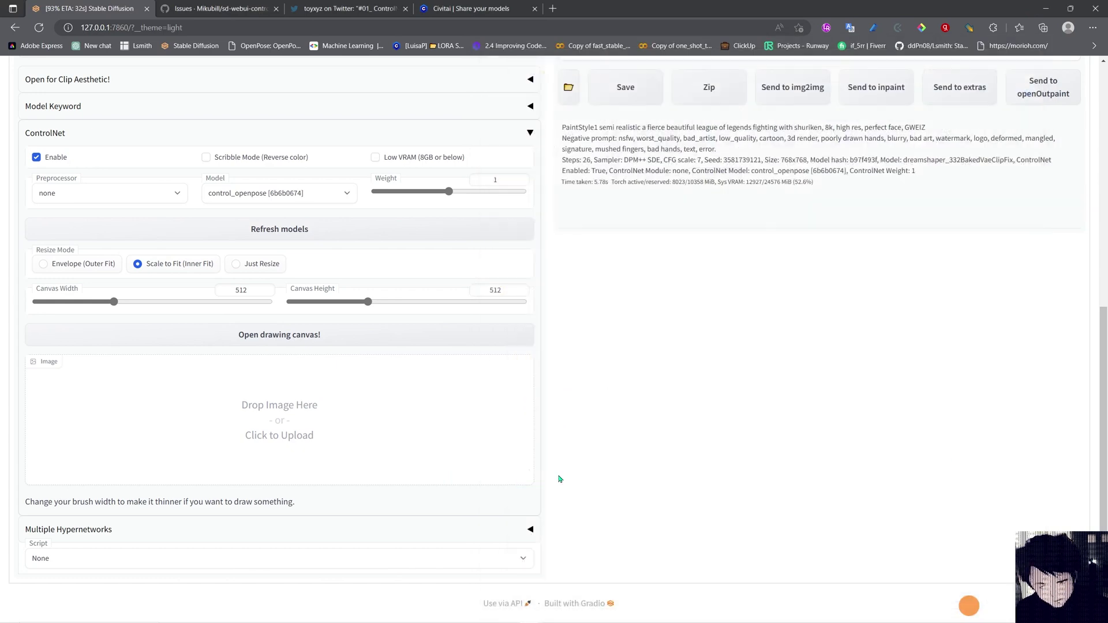
scroll(568, 448, "up", 2)
scroll(562, 445, "up", 2)
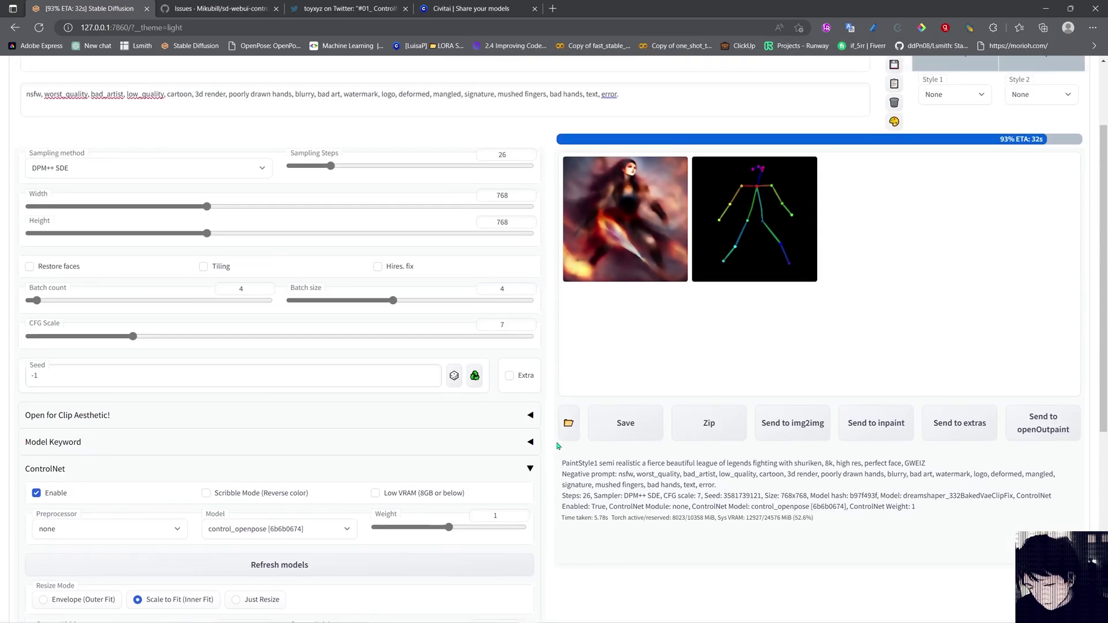
scroll(513, 473, "down", 2)
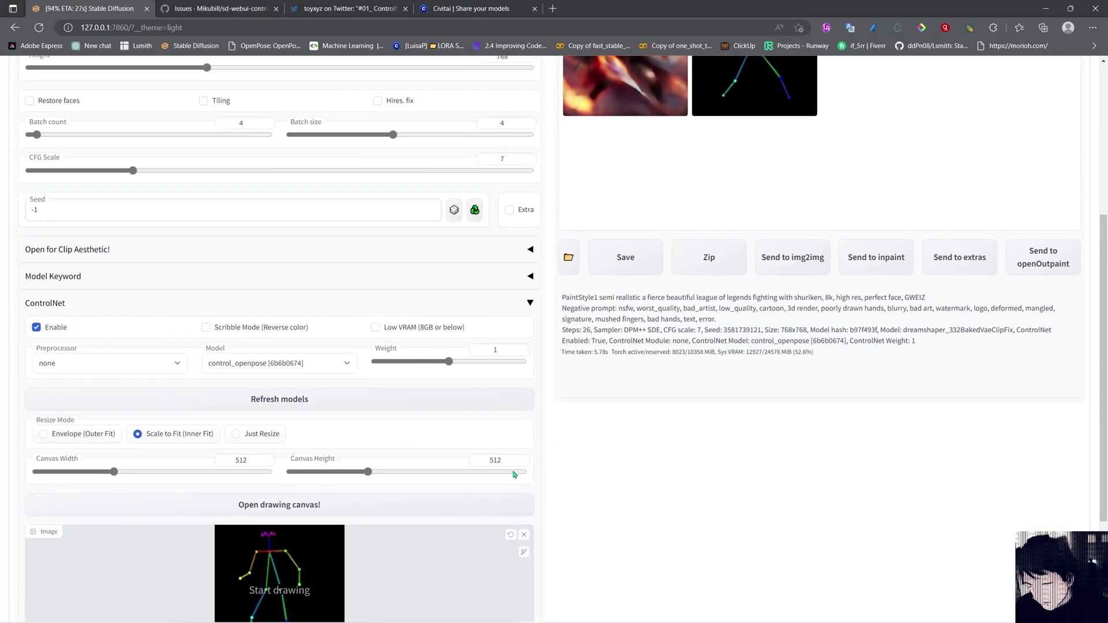
left_click(244, 367)
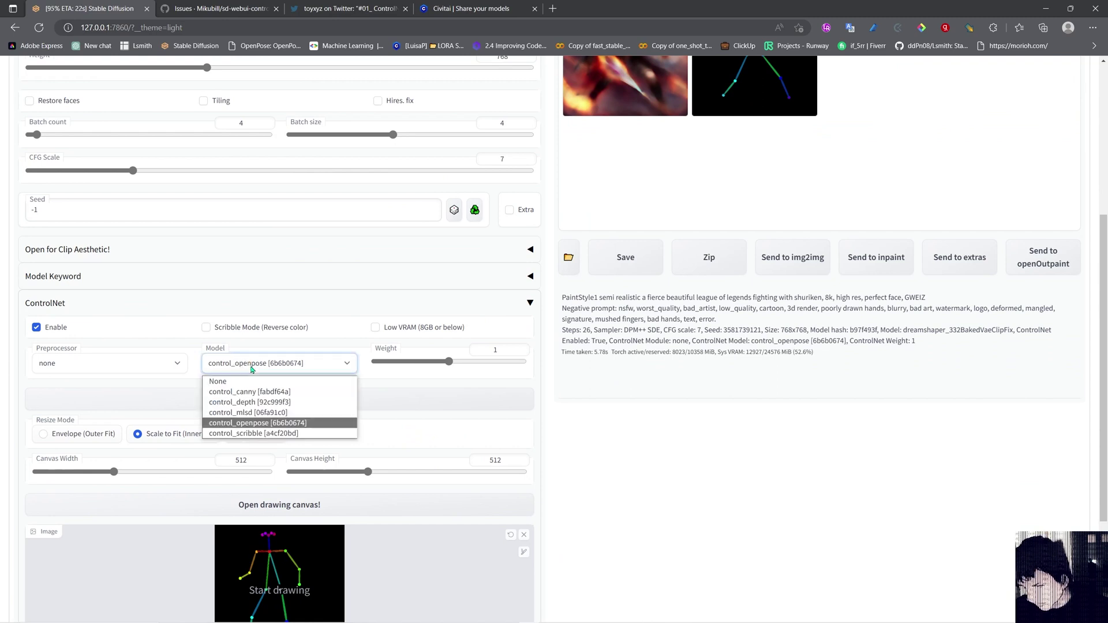
left_click(248, 419)
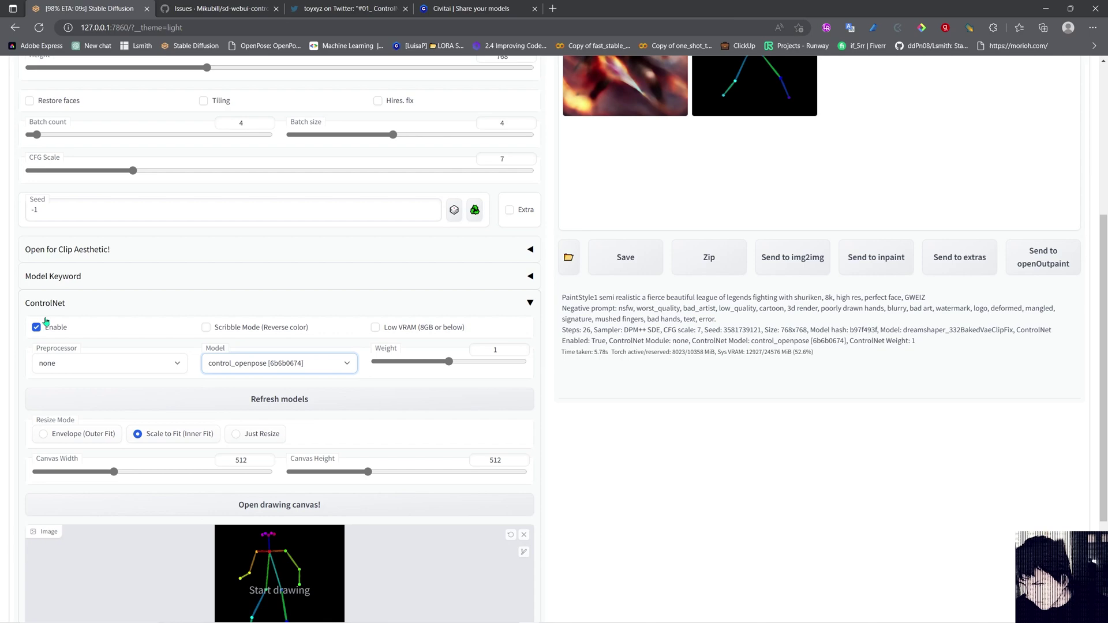
scroll(554, 463, "down", 2)
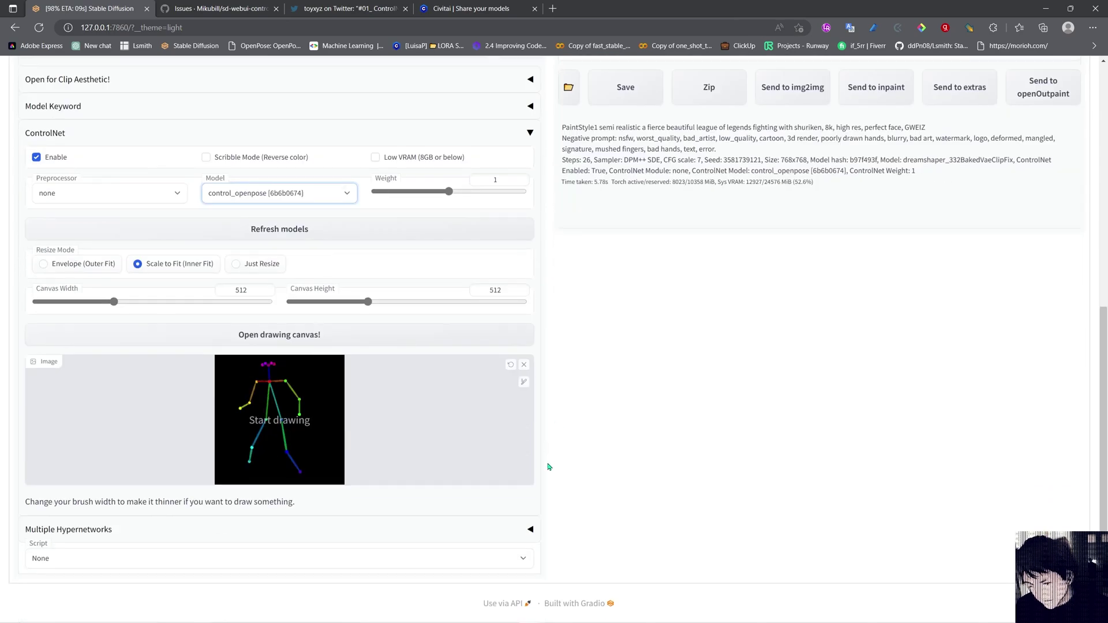
scroll(549, 457, "up", 2)
scroll(376, 450, "down", 2)
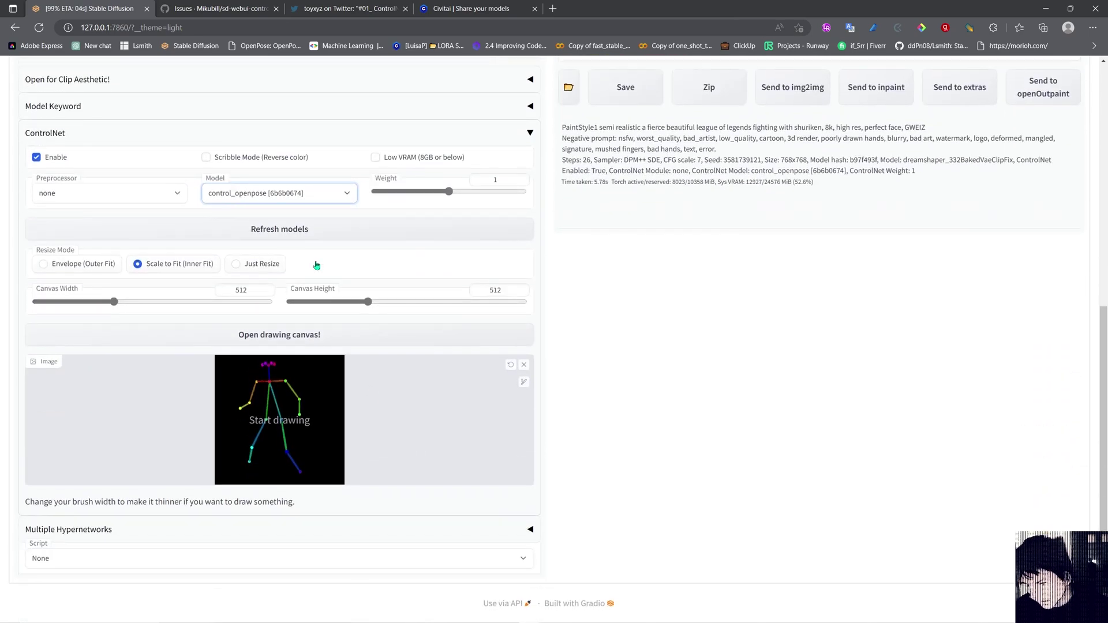
scroll(339, 273, "up", 1)
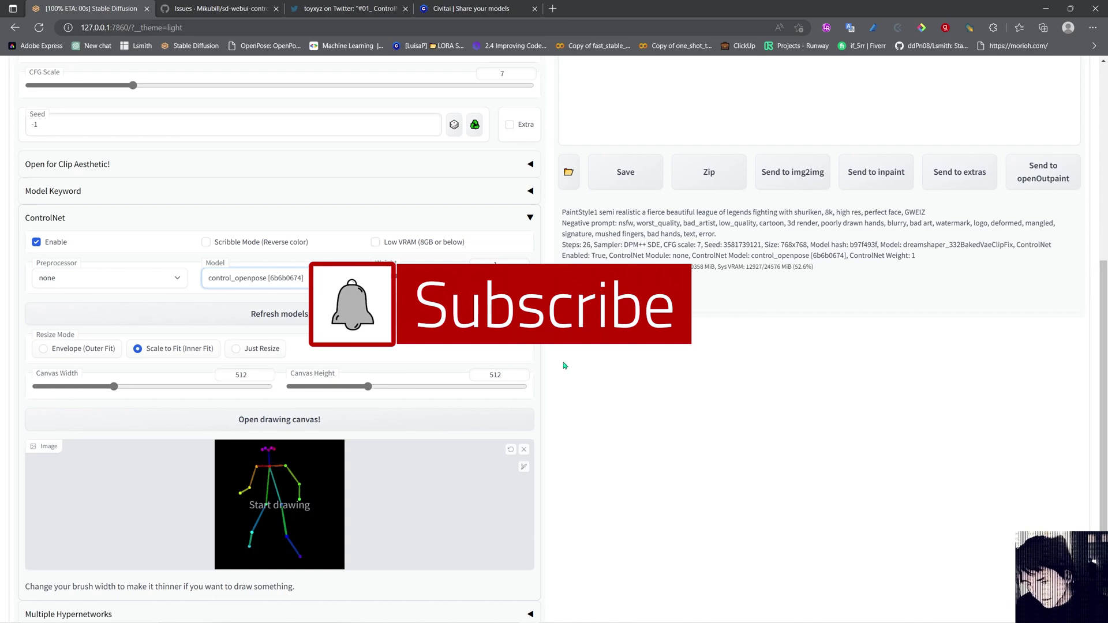
scroll(559, 380, "up", 2)
scroll(554, 381, "up", 1)
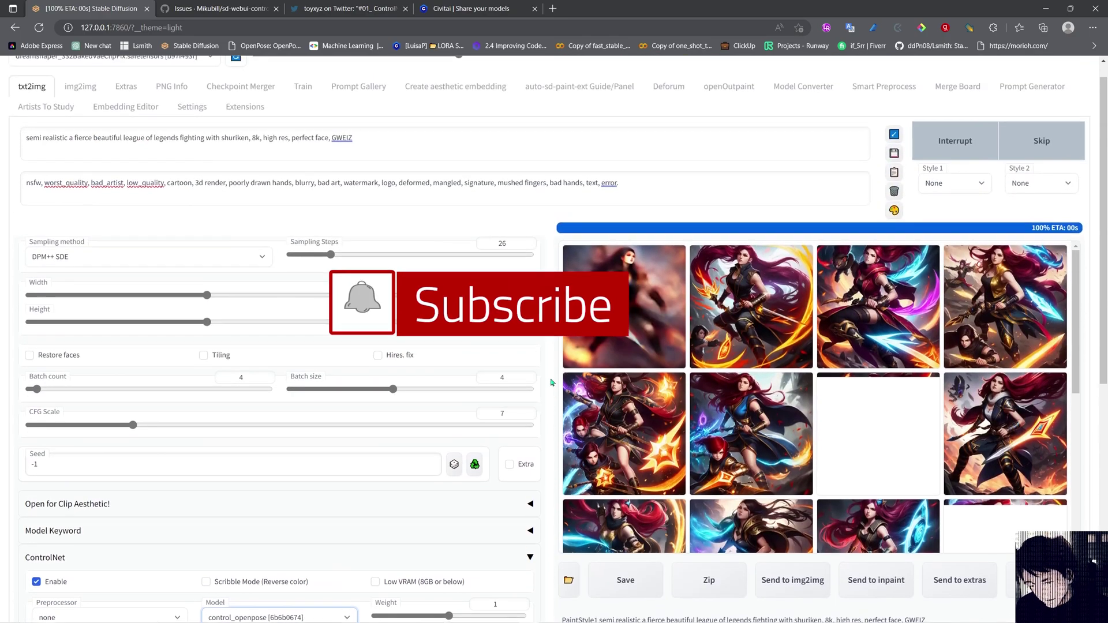
scroll(552, 381, "down", 1)
scroll(649, 364, "up", 1)
scroll(750, 351, "up", 1)
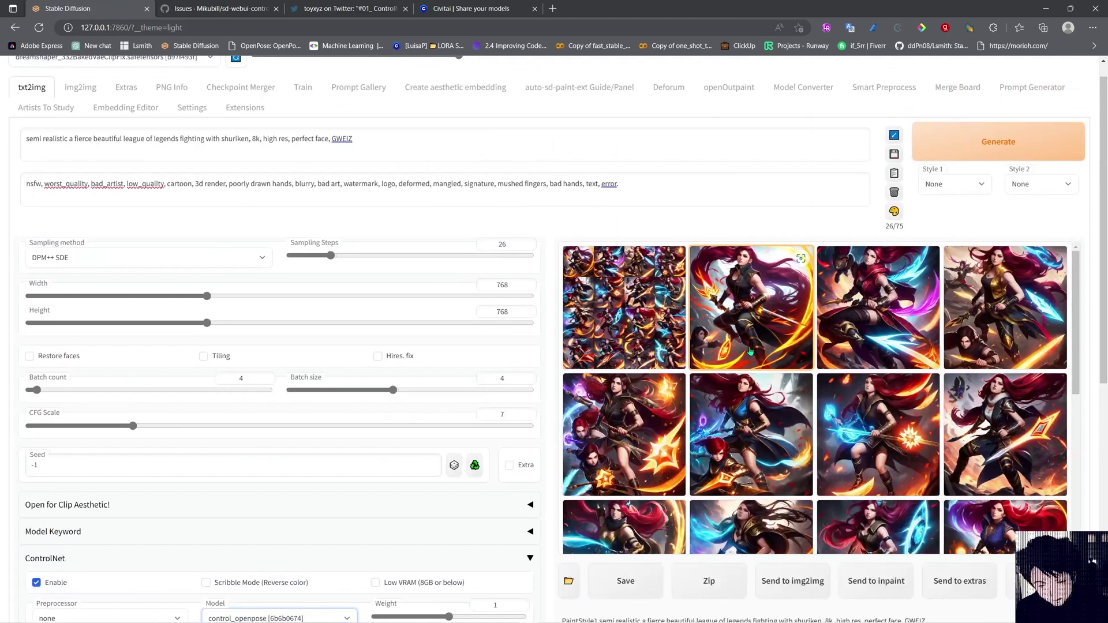
scroll(749, 332, "down", 1)
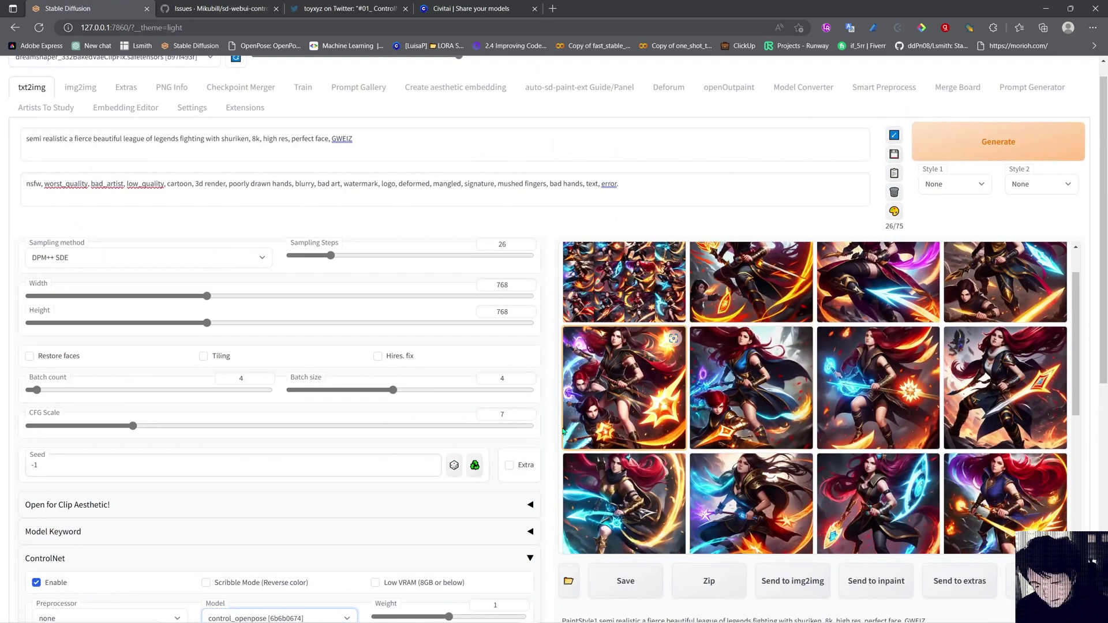
scroll(552, 436, "down", 2)
scroll(623, 551, "up", 1)
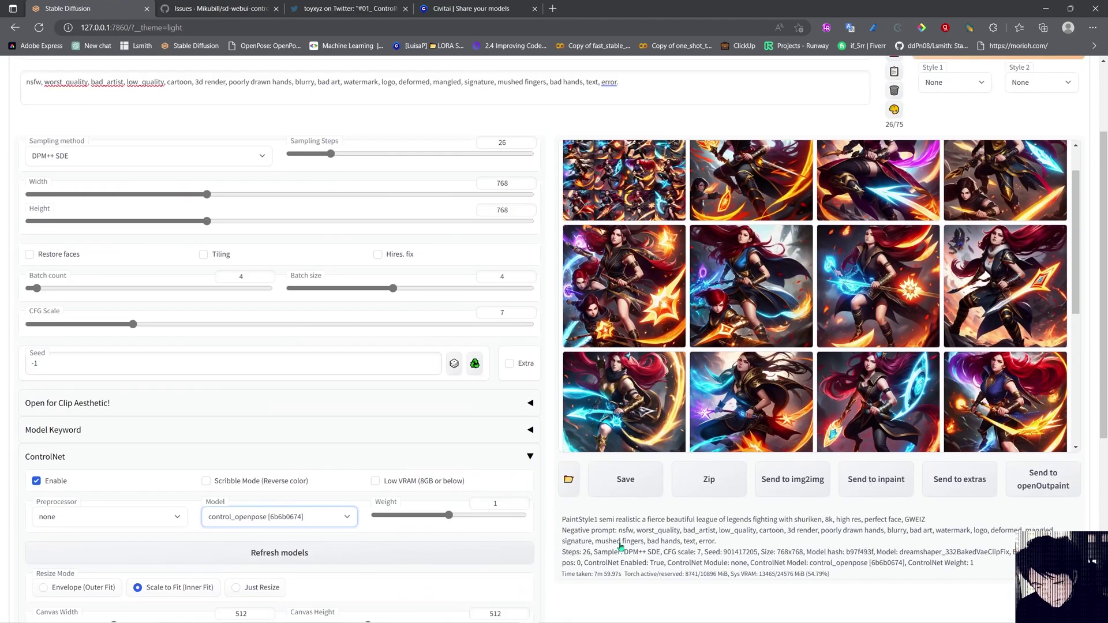
scroll(762, 407, "up", 1)
scroll(775, 282, "up", 1)
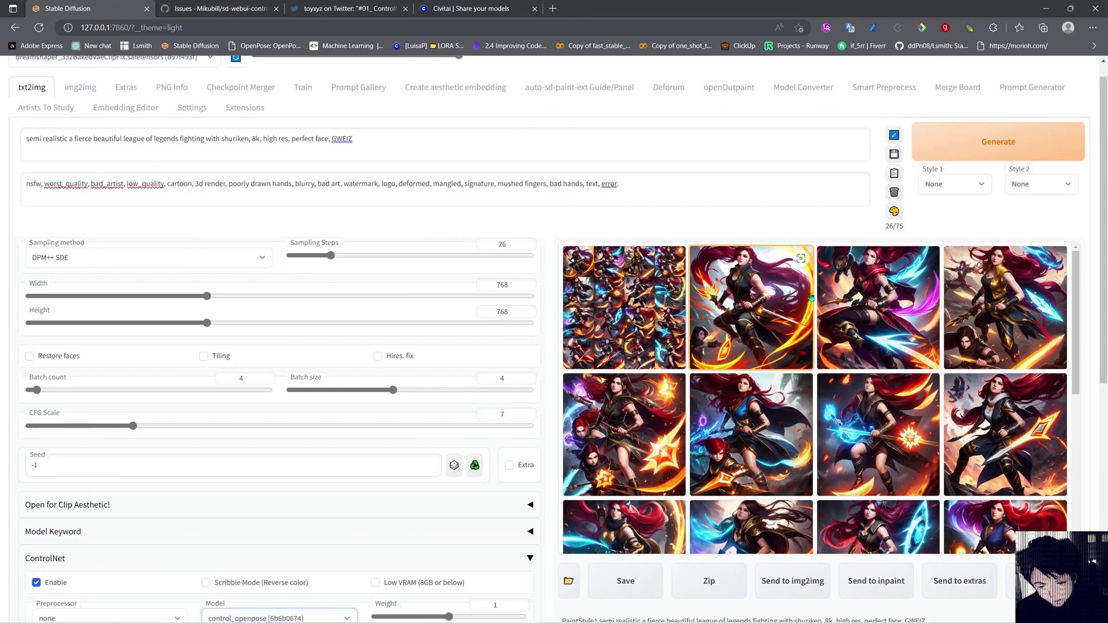
Preview the second generated warrior image and the OpenPose skeleton output in the larger view
left_click(734, 309)
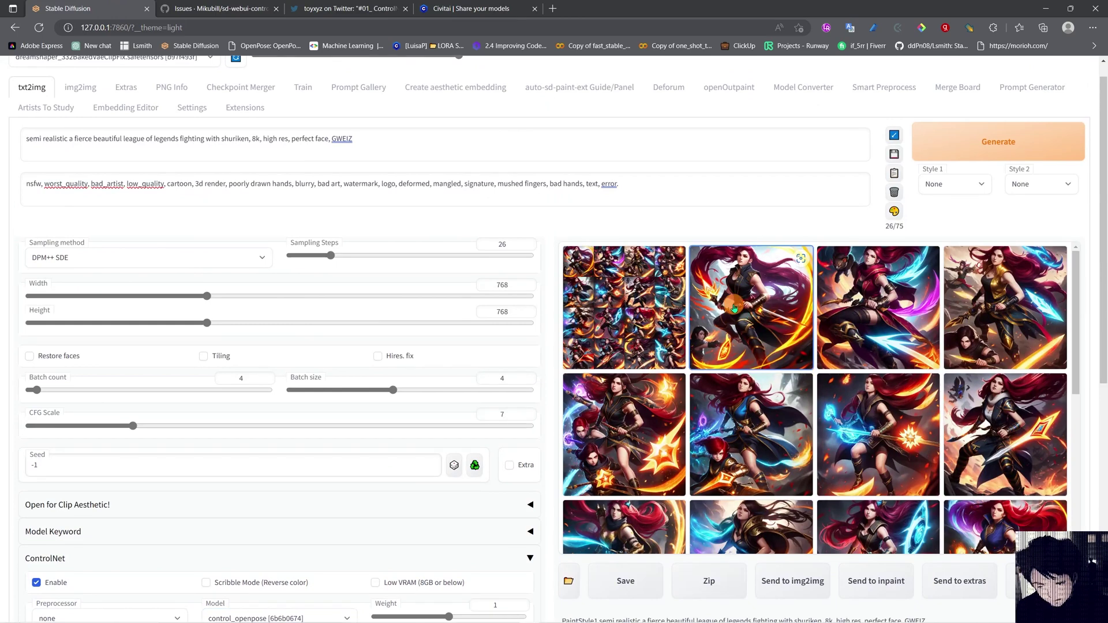
left_click(1012, 535)
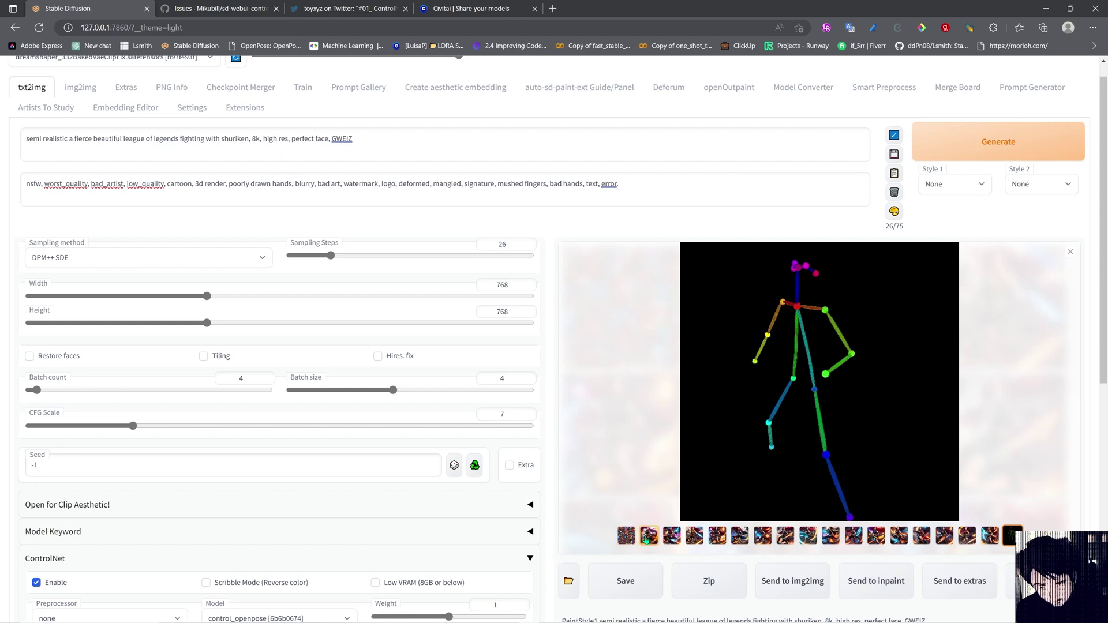
left_click(647, 537)
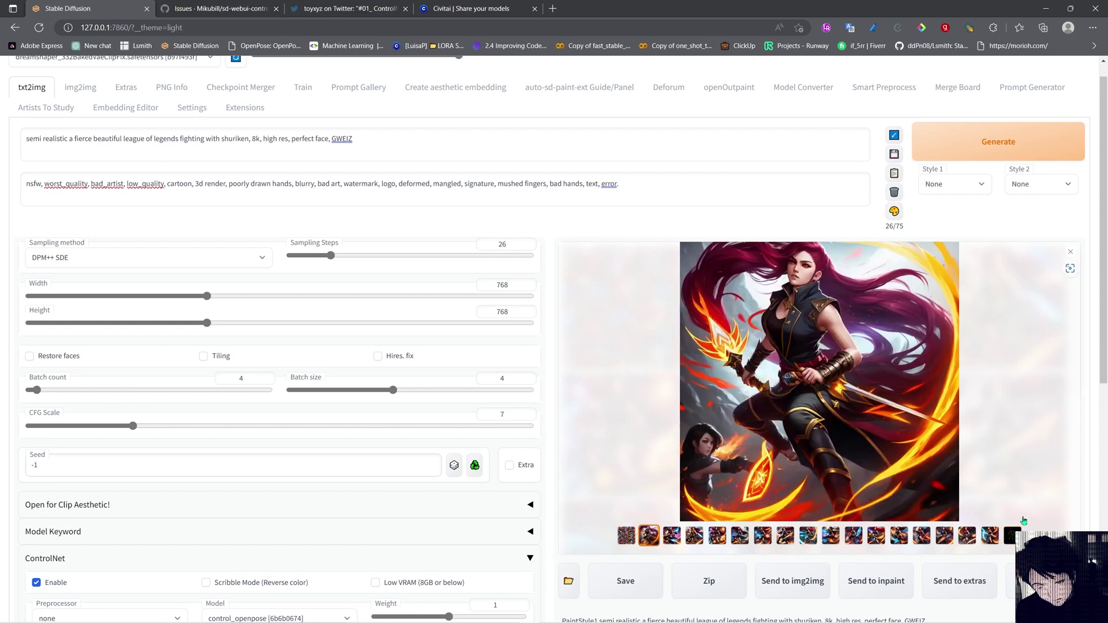
left_click(1012, 535)
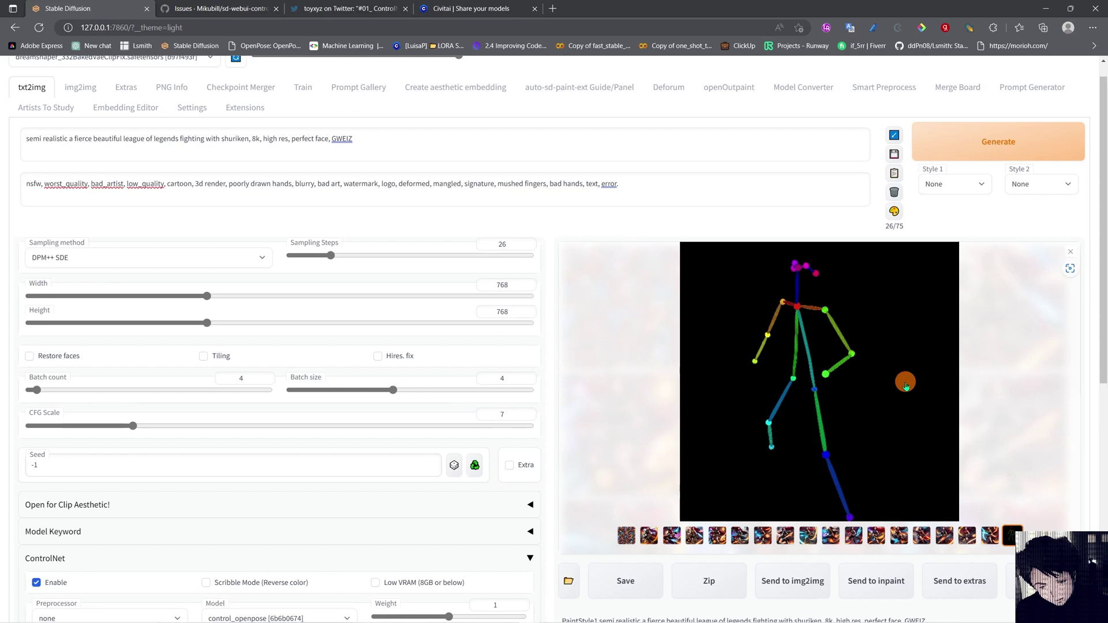
Enlarge the skeleton image full screen and page through the grid and every warrior image back to the skeleton
left_click(904, 382)
left_click(1086, 331)
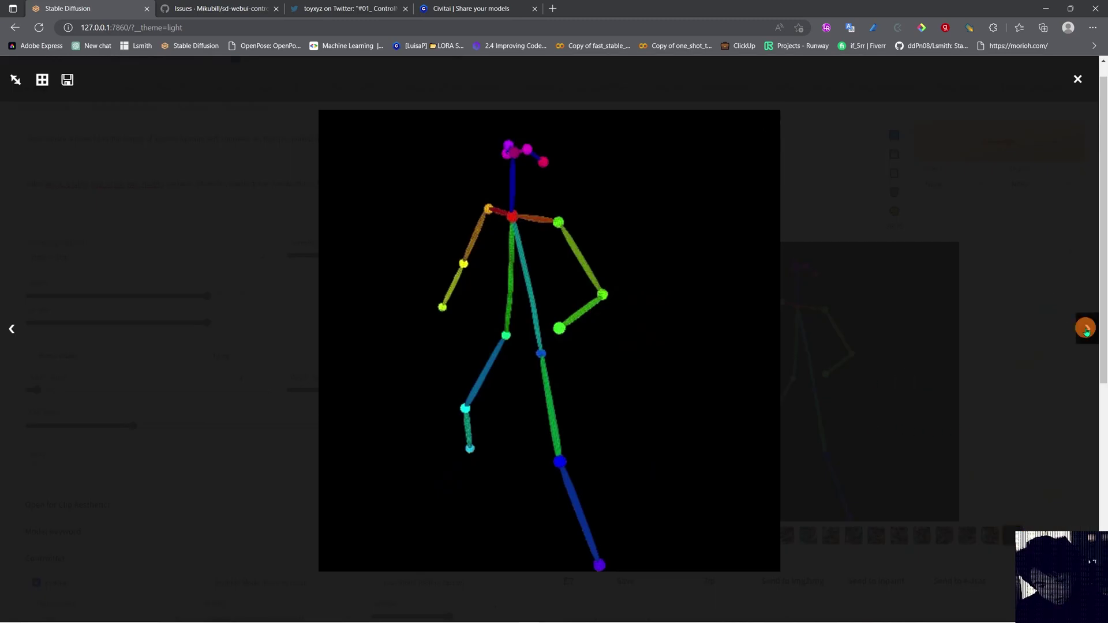
left_click(1086, 330)
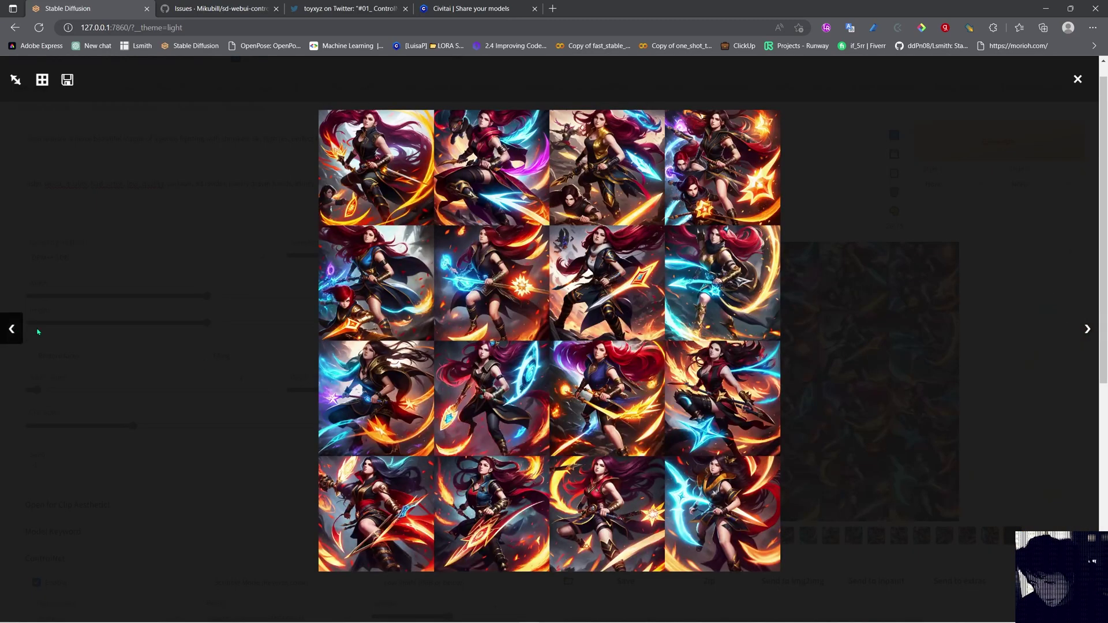
left_click(1086, 329)
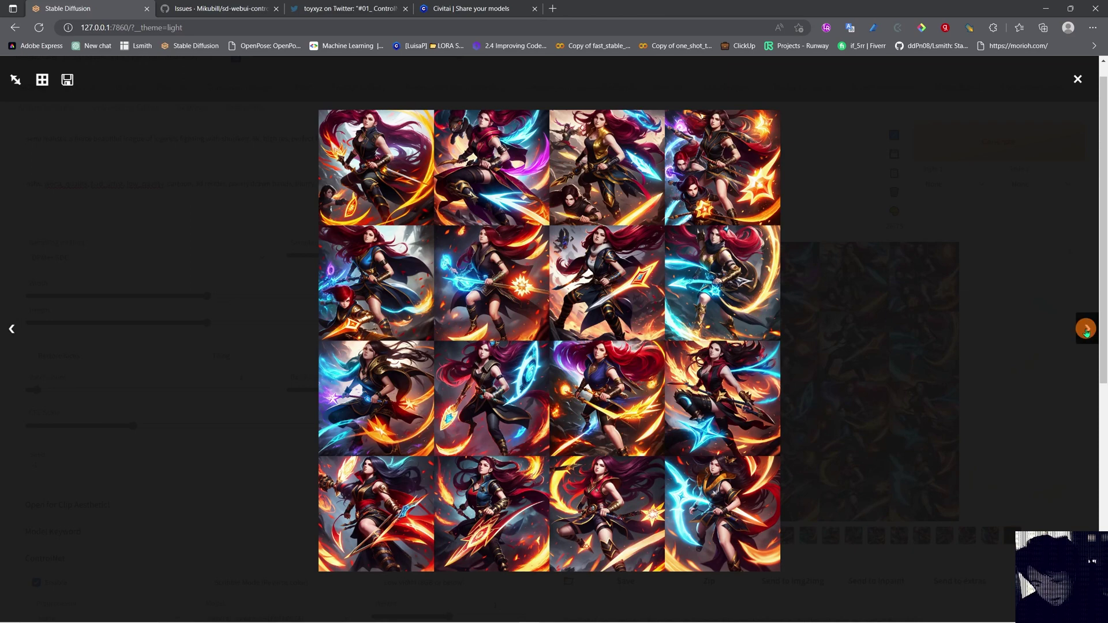
left_click(1086, 330)
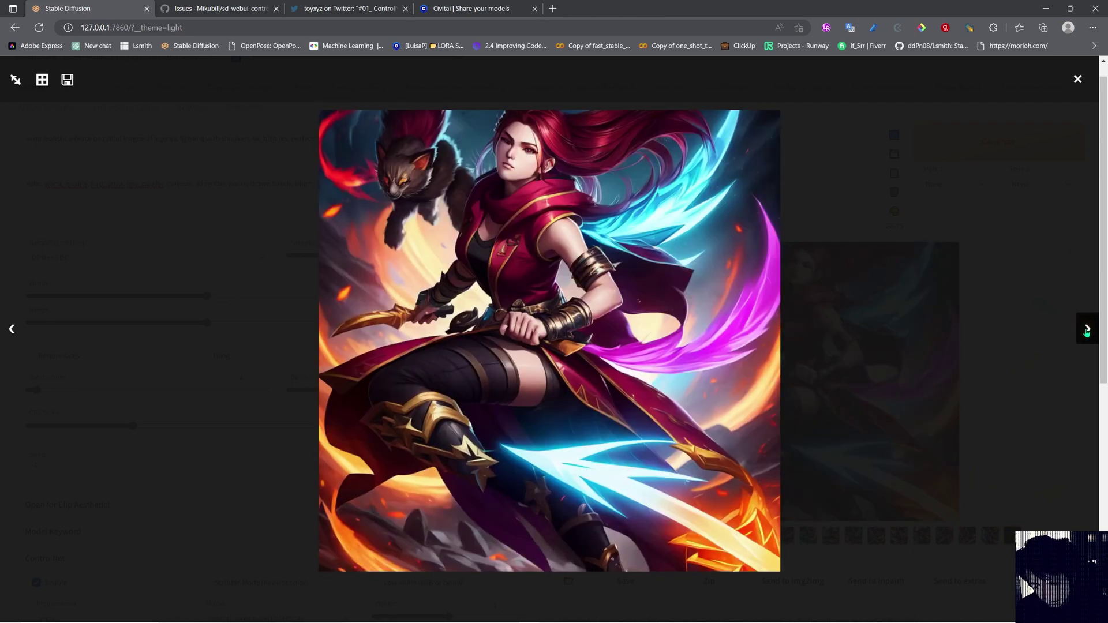
left_click(1086, 330)
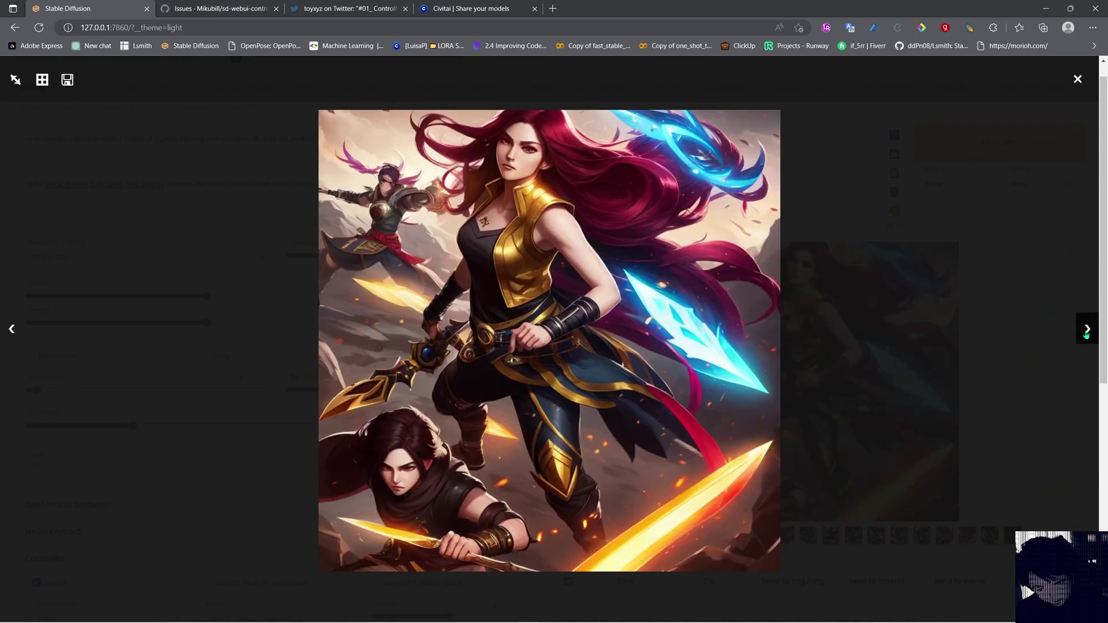
left_click(1085, 329)
left_click(1086, 330)
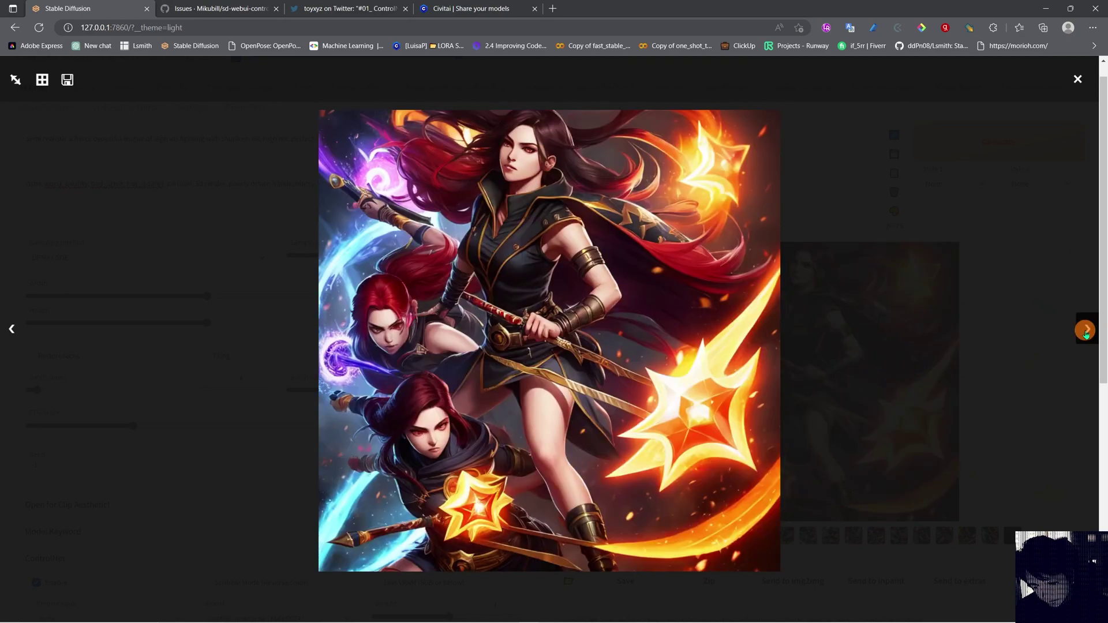
left_click(1086, 330)
left_click(1085, 330)
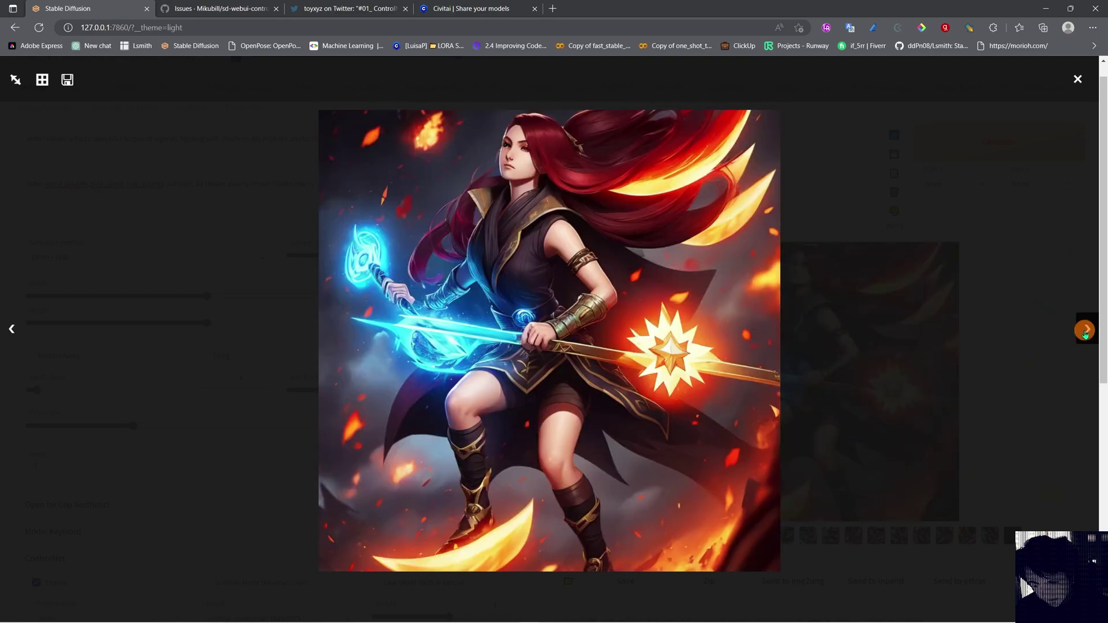
left_click(1086, 330)
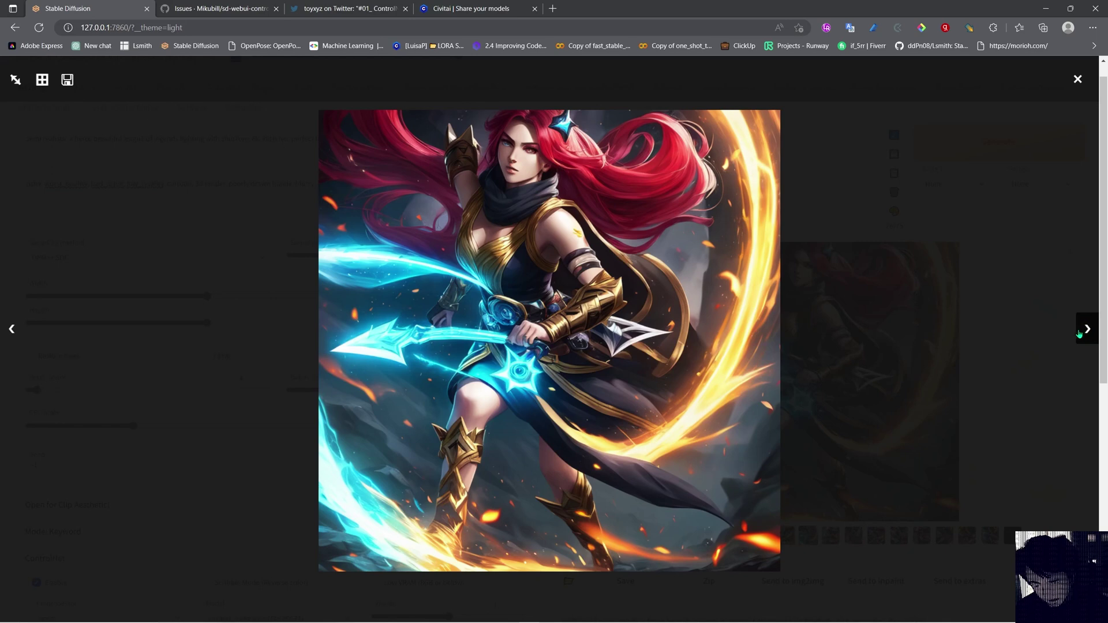
left_click(1086, 330)
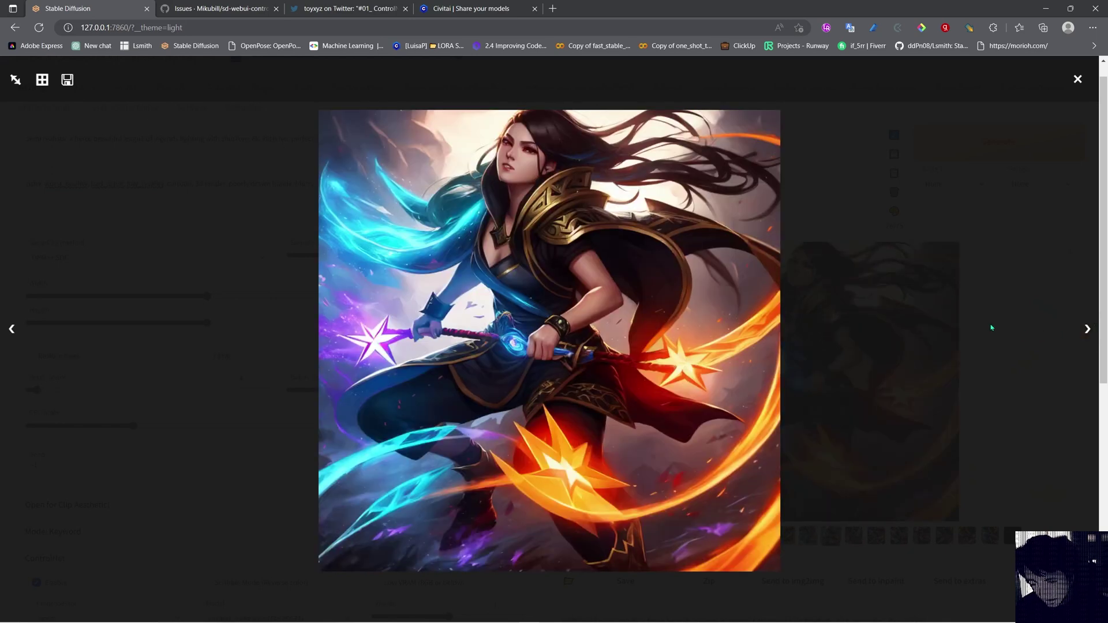
left_click(1086, 330)
left_click(1085, 330)
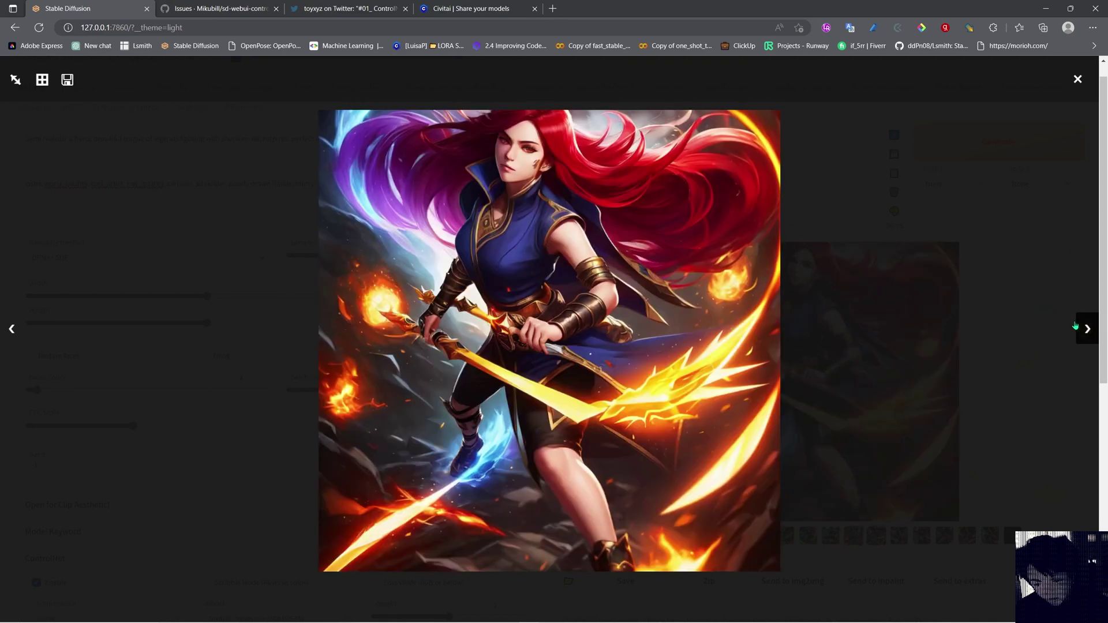
left_click(1086, 330)
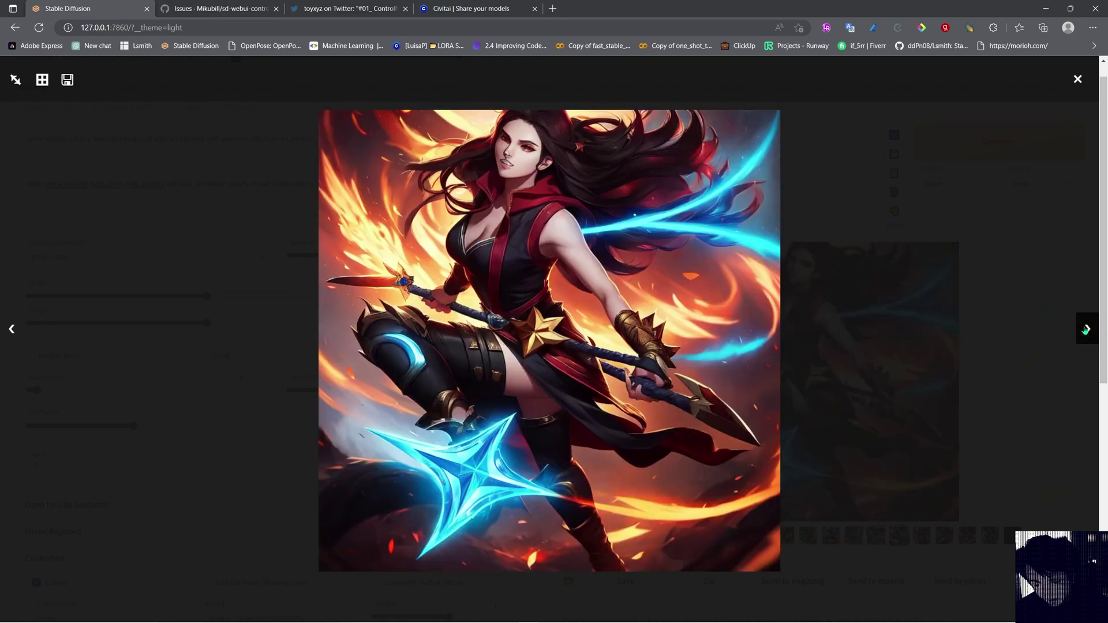
left_click(1087, 331)
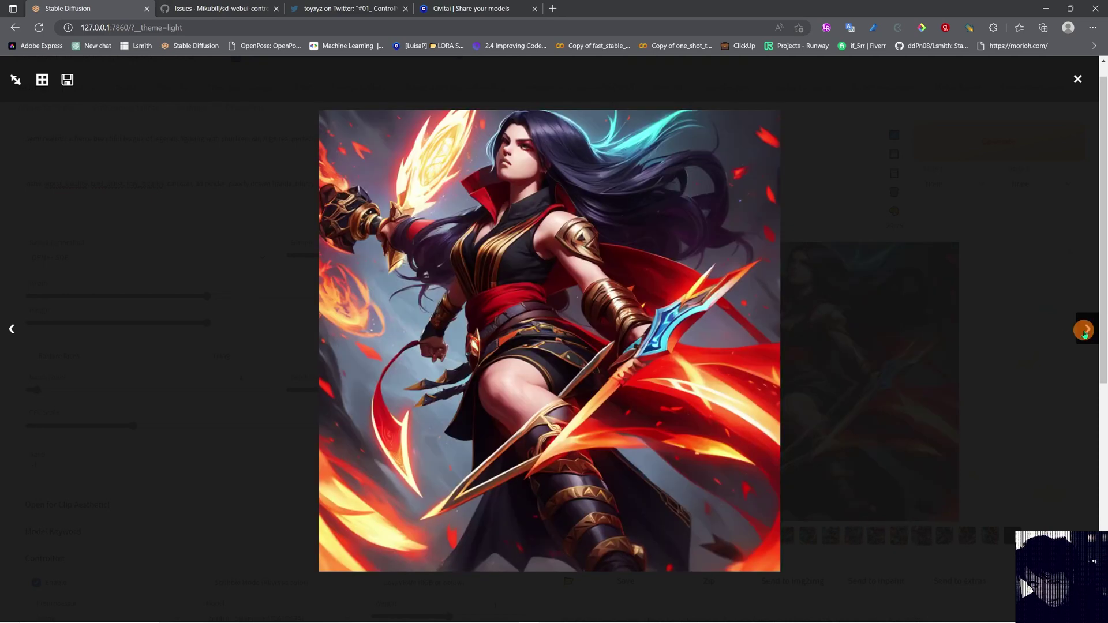
left_click(1087, 331)
left_click(1087, 331)
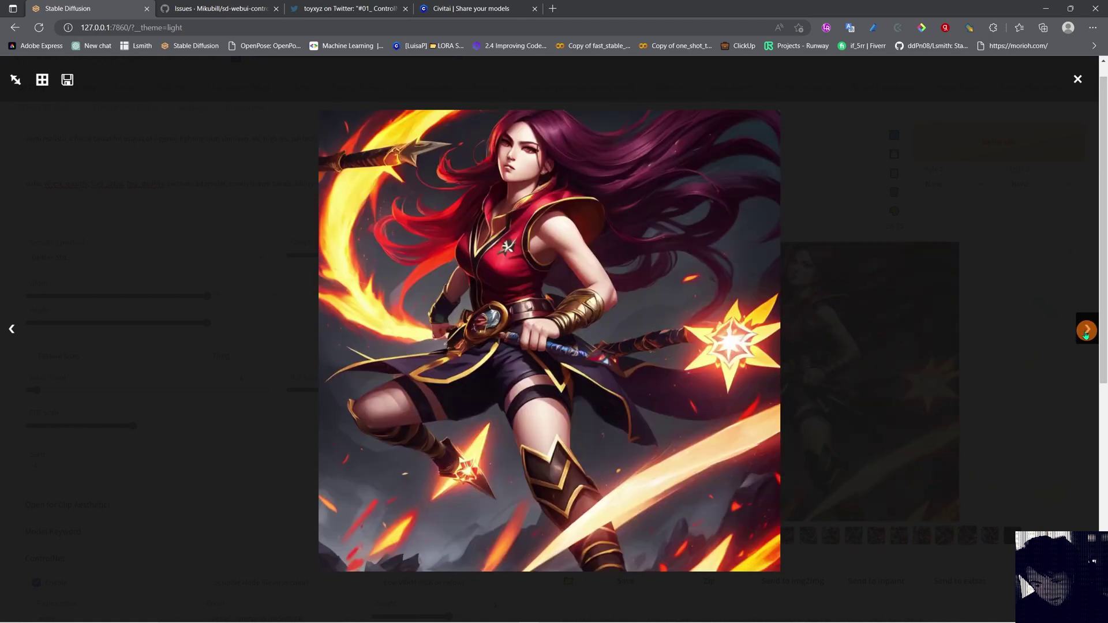
left_click(1087, 330)
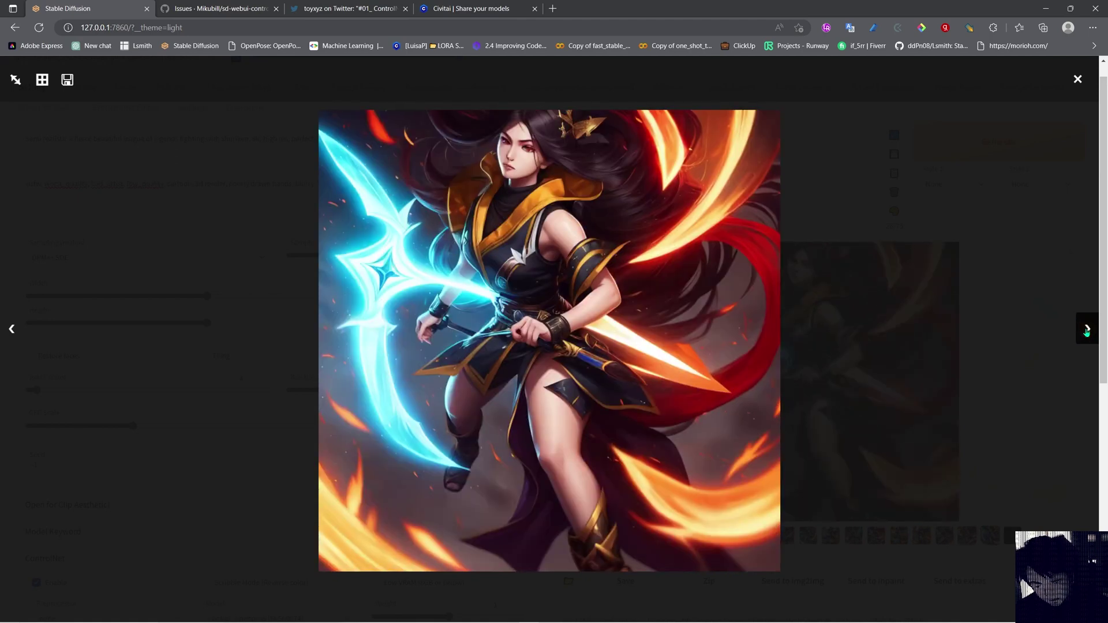
left_click(1085, 331)
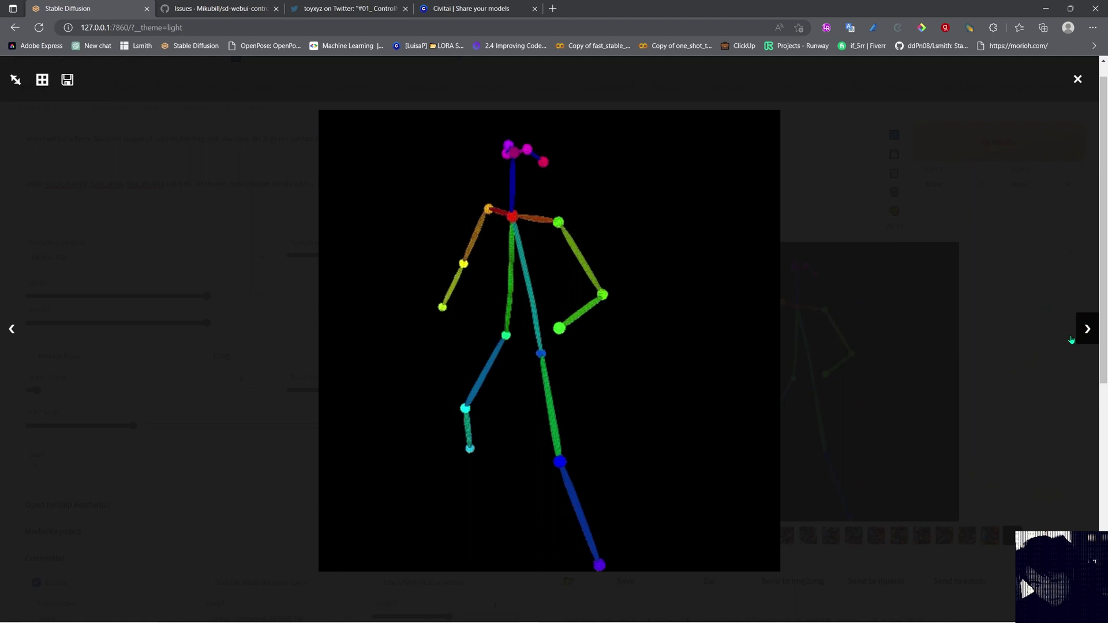
mouse_move(1078, 79)
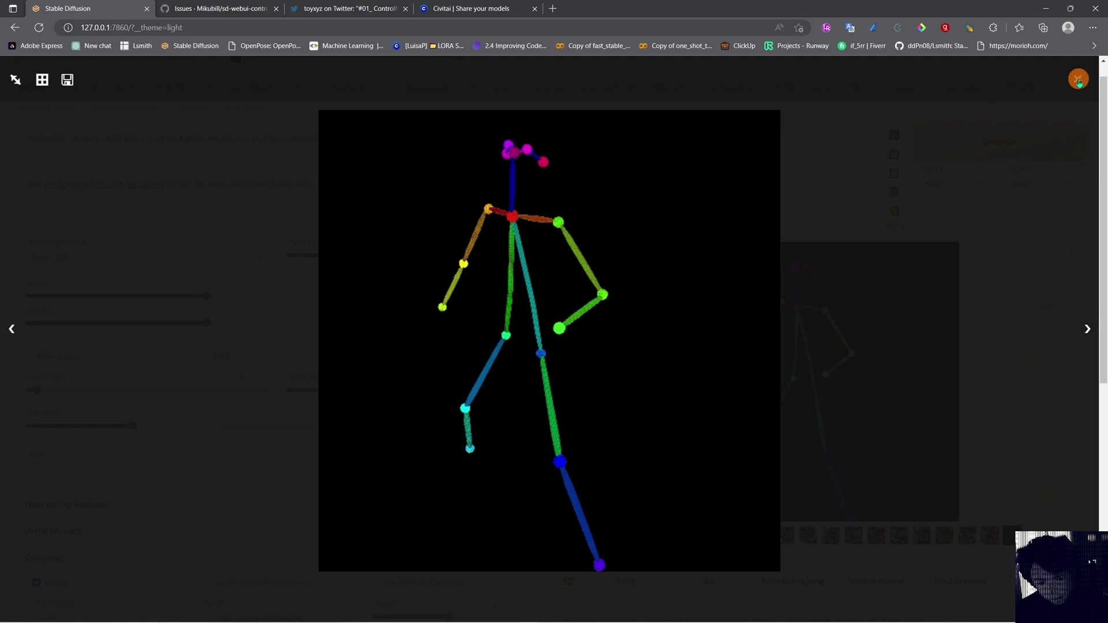
Set batch size to 2 and batch count to 1, then bring up the Blender OpenPose rig
left_click(867, 332)
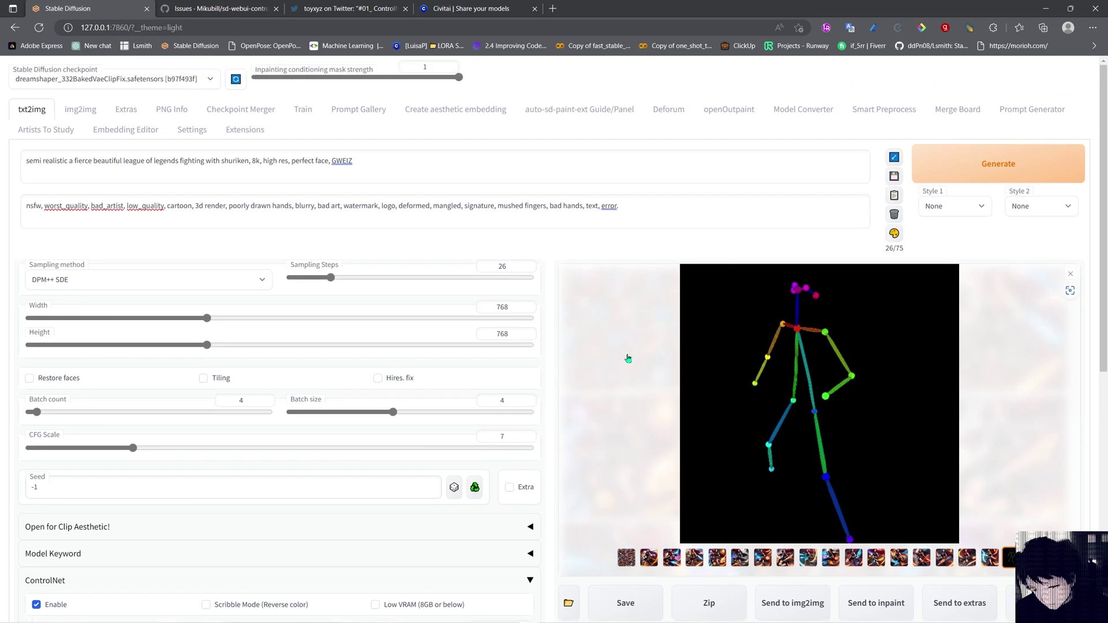
scroll(547, 364, "down", 3)
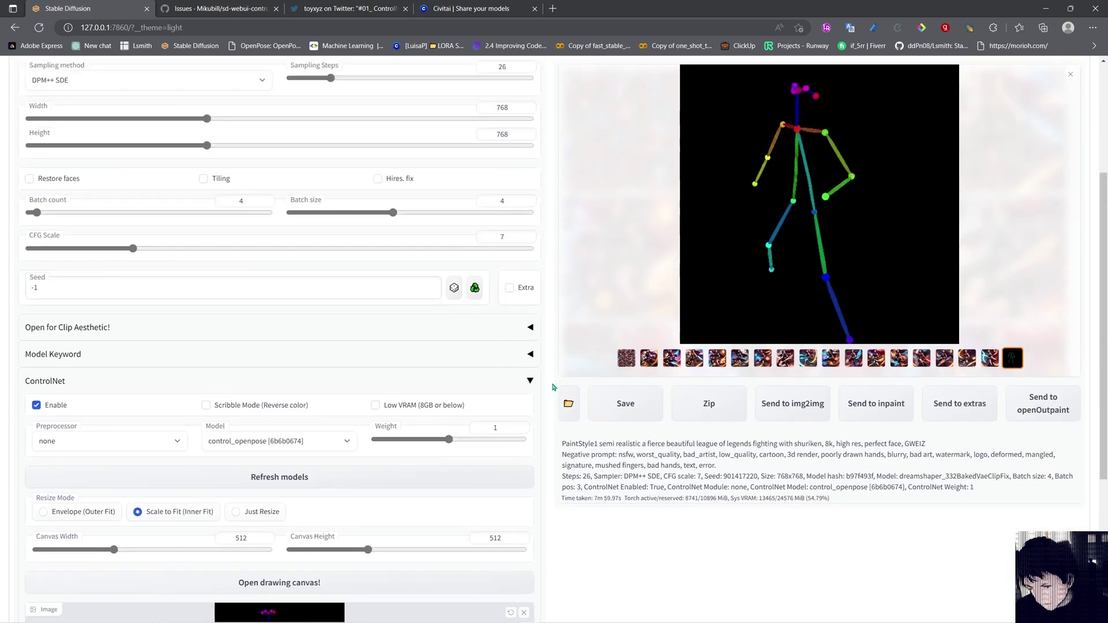
scroll(554, 329, "up", 3)
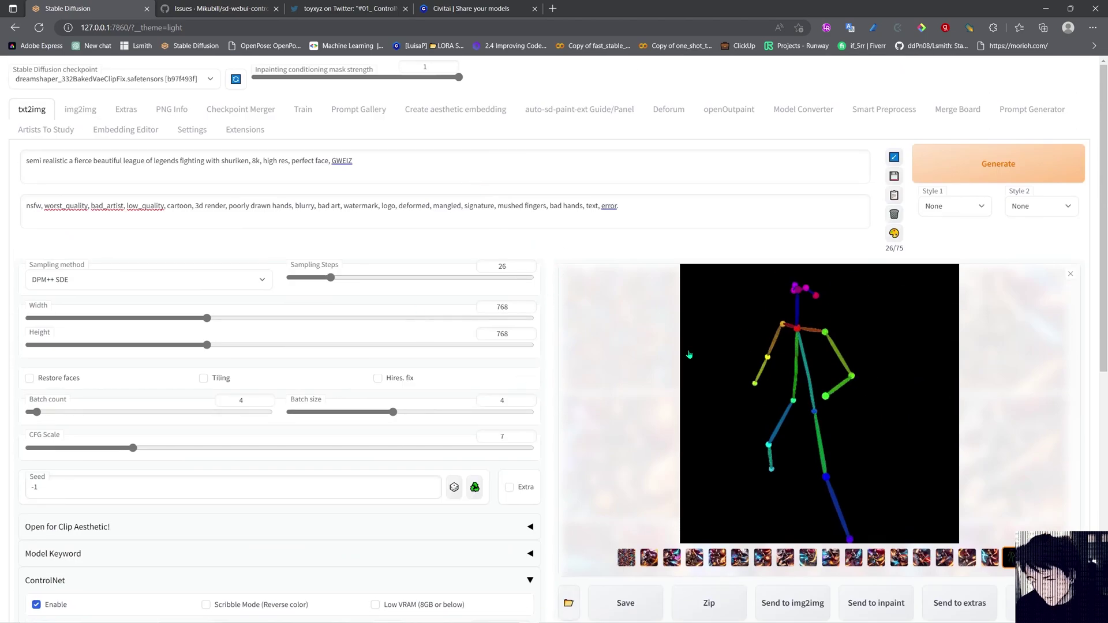
scroll(588, 459, "down", 3)
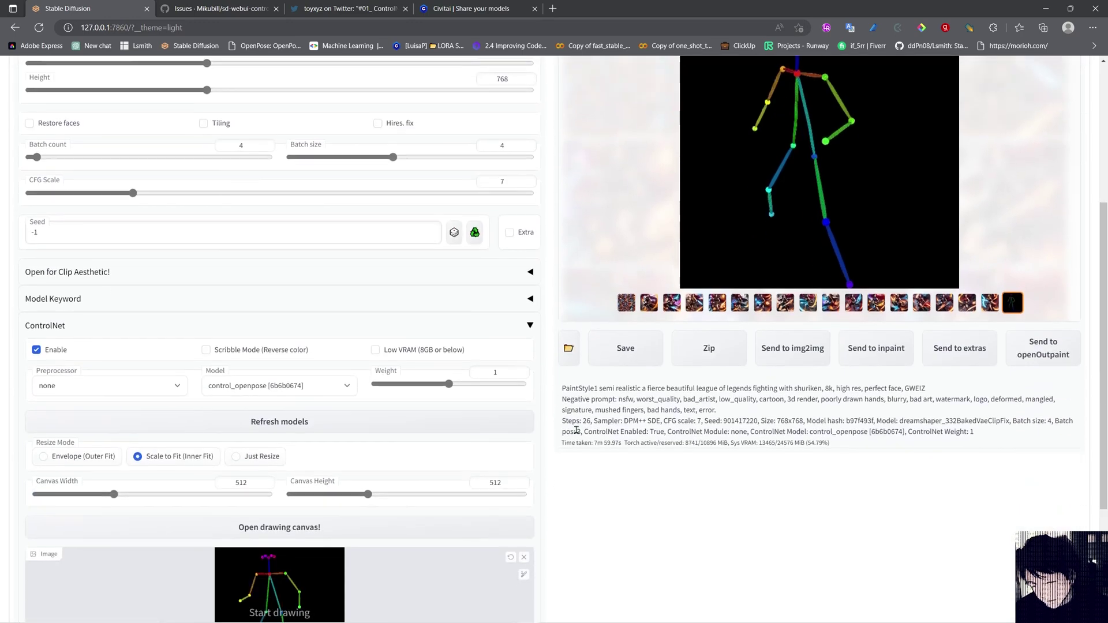
scroll(554, 515, "down", 2)
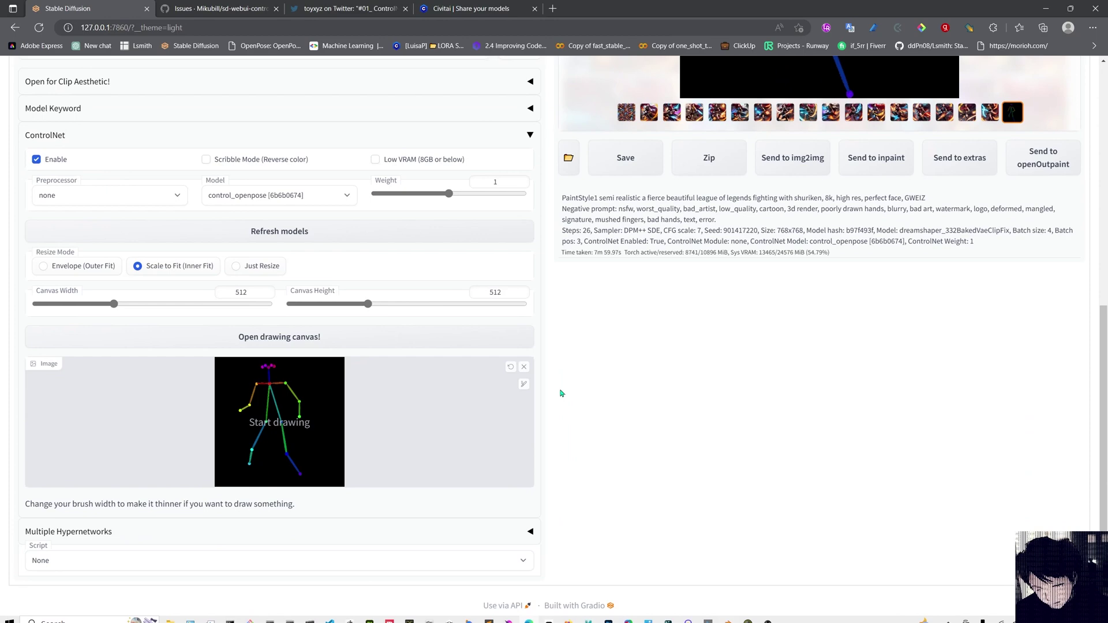
scroll(562, 390, "up", 5)
left_click(1010, 162)
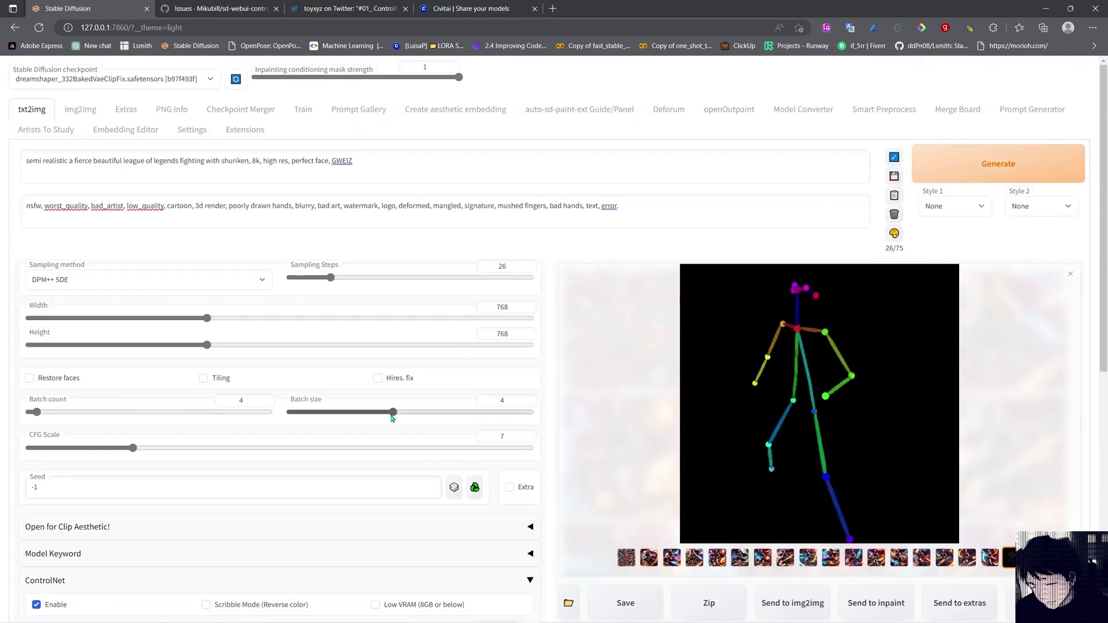
left_click_drag(393, 412, 326, 414)
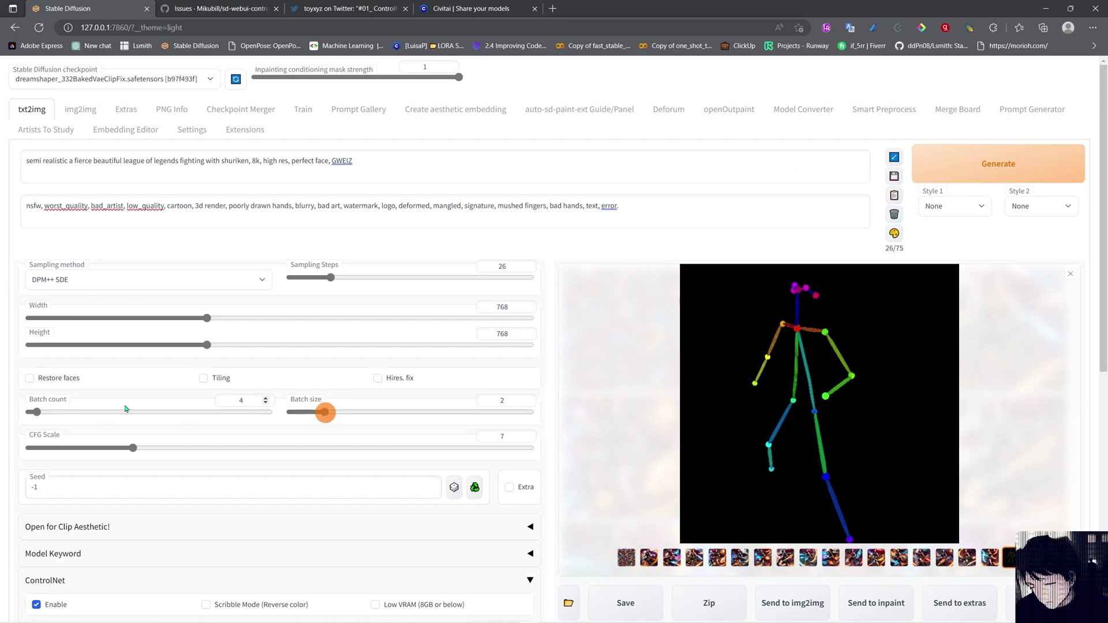
left_click_drag(35, 412, 11, 411)
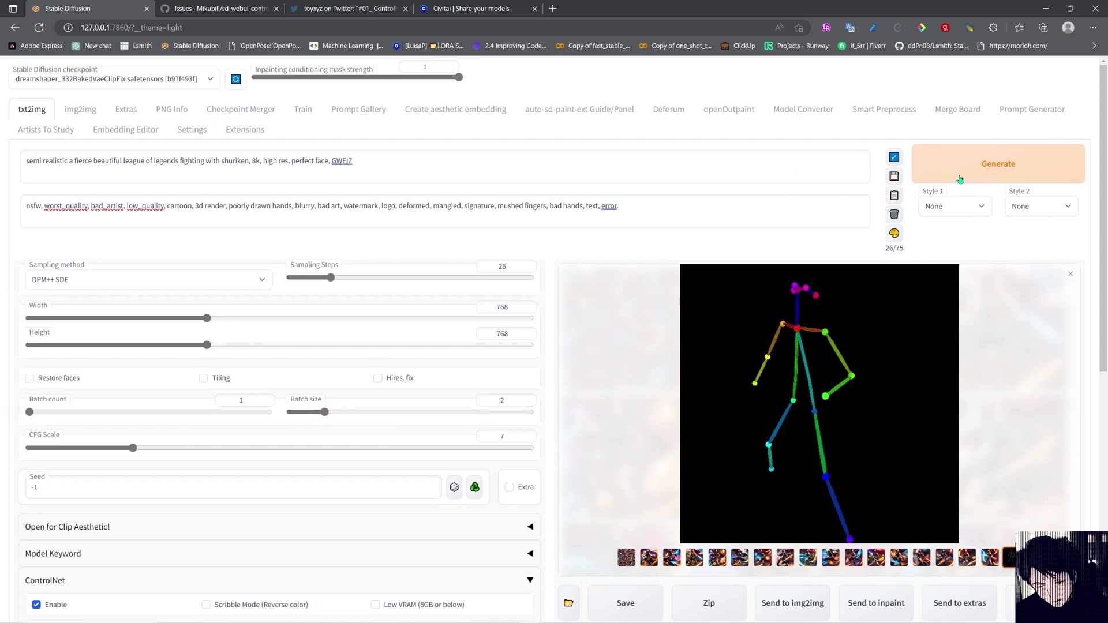
scroll(550, 399, "down", 1)
scroll(550, 400, "down", 2)
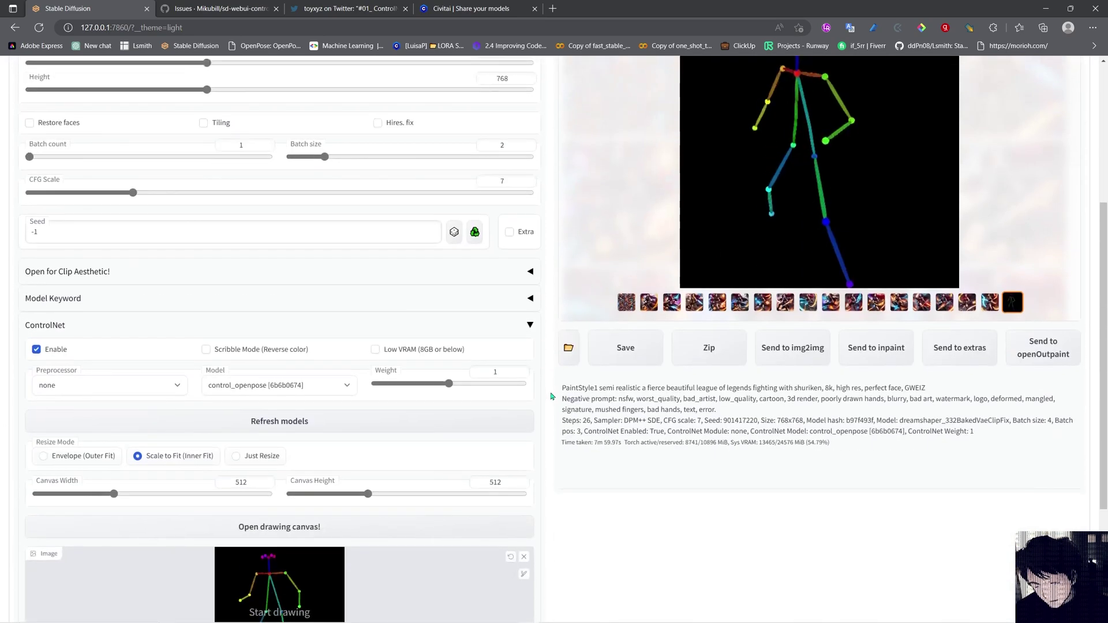
scroll(563, 386, "up", 3)
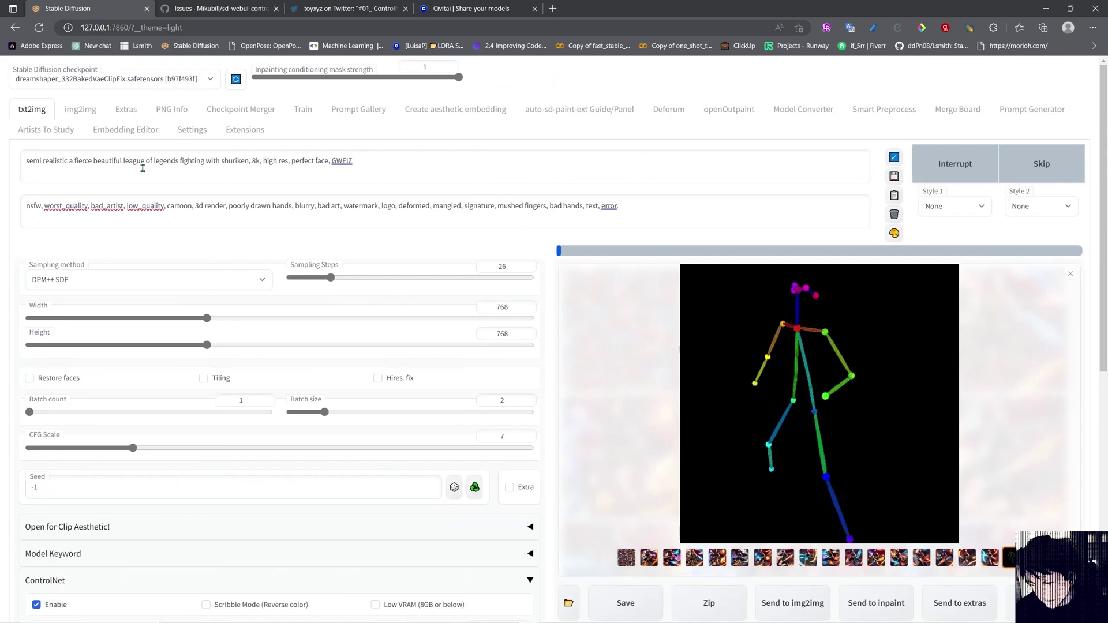
scroll(425, 226, "down", 2)
scroll(410, 213, "down", 3)
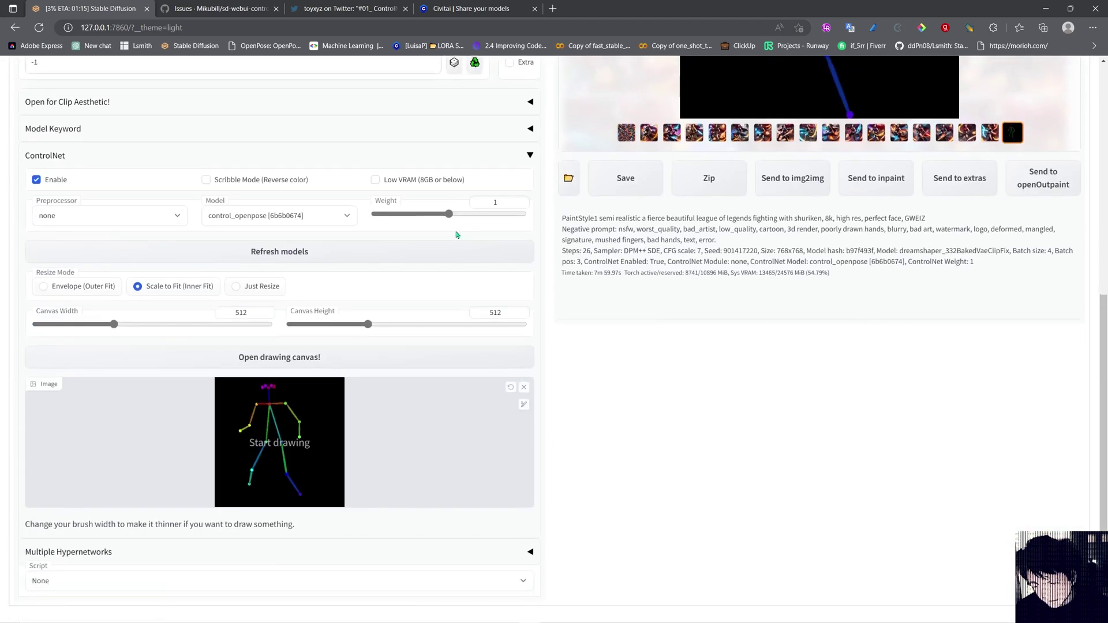
scroll(554, 363, "down", 1)
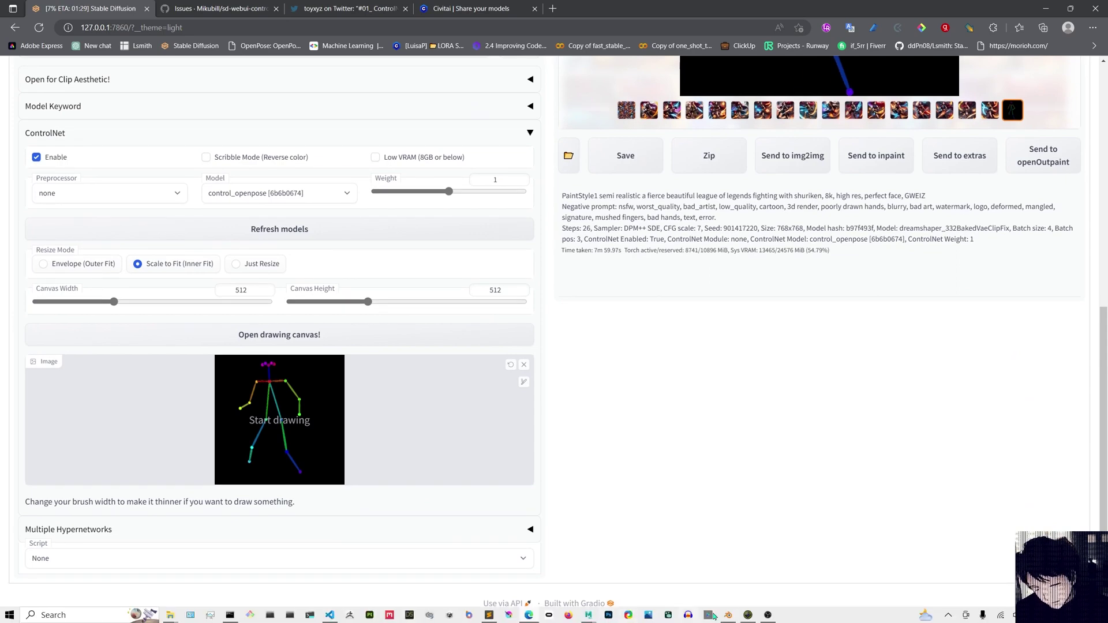
left_click(730, 615)
mouse_move(445, 327)
middle_mouse_down()
mouse_move(533, 286)
mouse_move(390, 278)
middle_mouse_up()
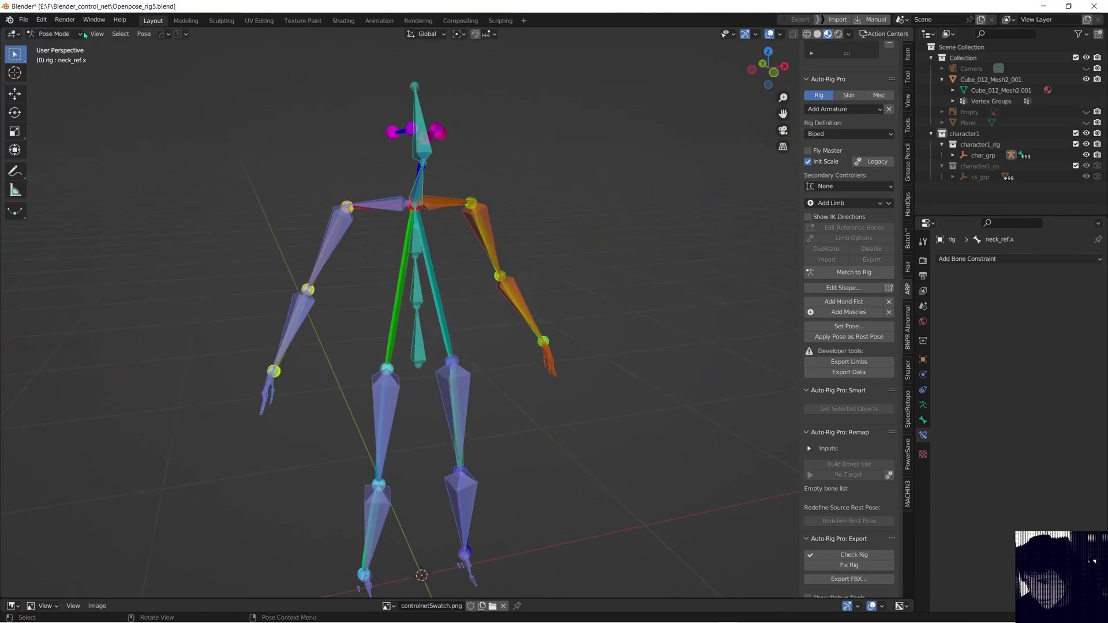
middle_click_drag(471, 204, 574, 192)
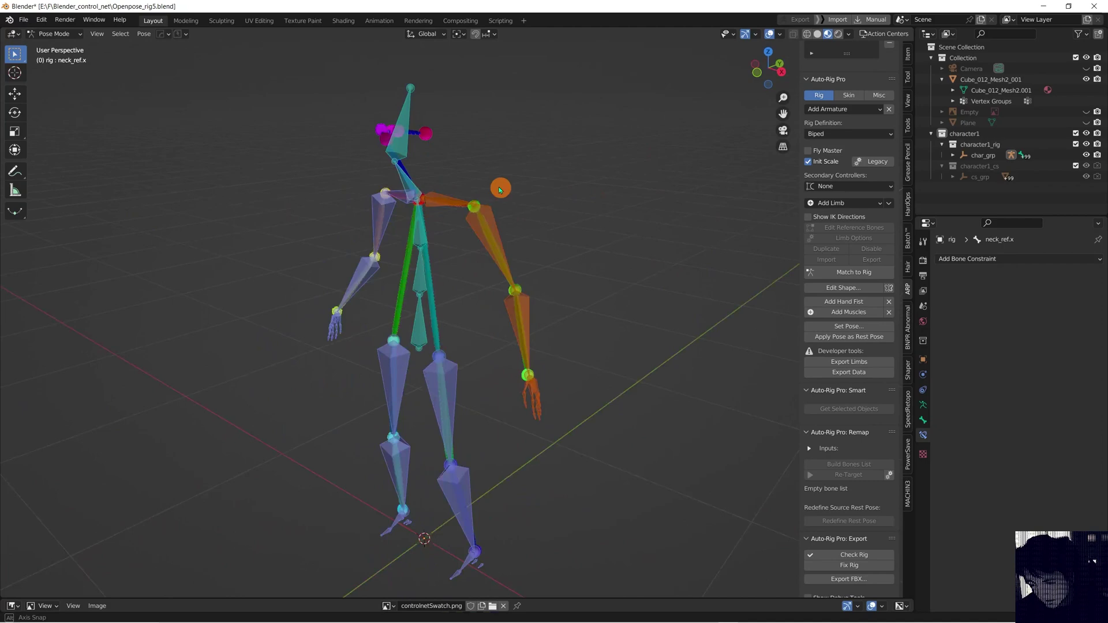
middle_click_drag(574, 191, 459, 242)
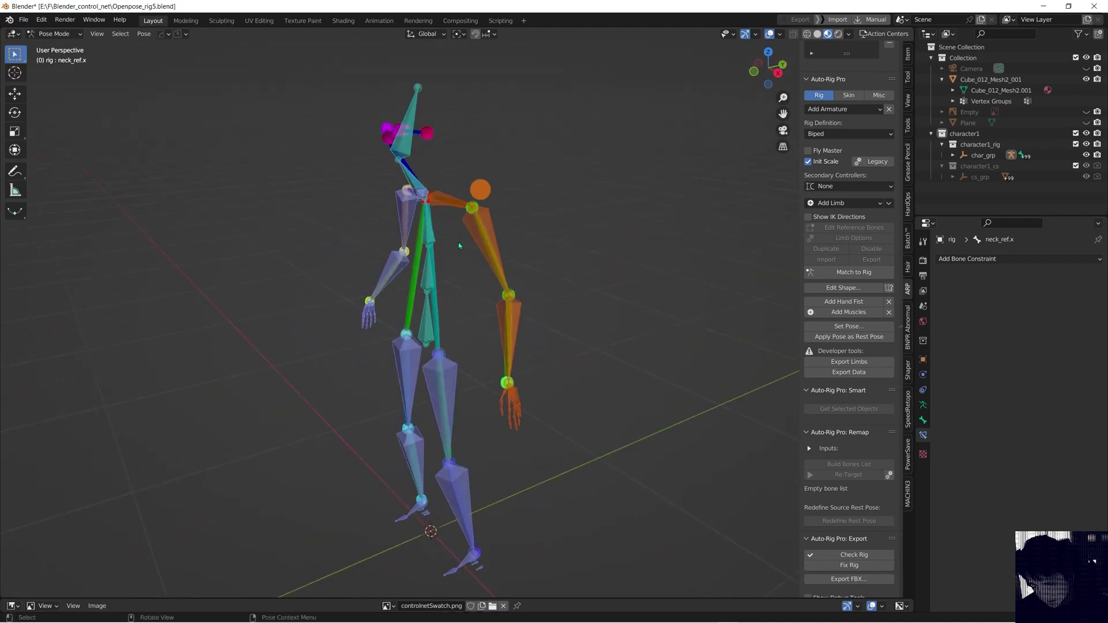
mouse_move(461, 292)
middle_mouse_down()
mouse_move(560, 277)
mouse_move(443, 307)
mouse_move(555, 374)
middle_mouse_up()
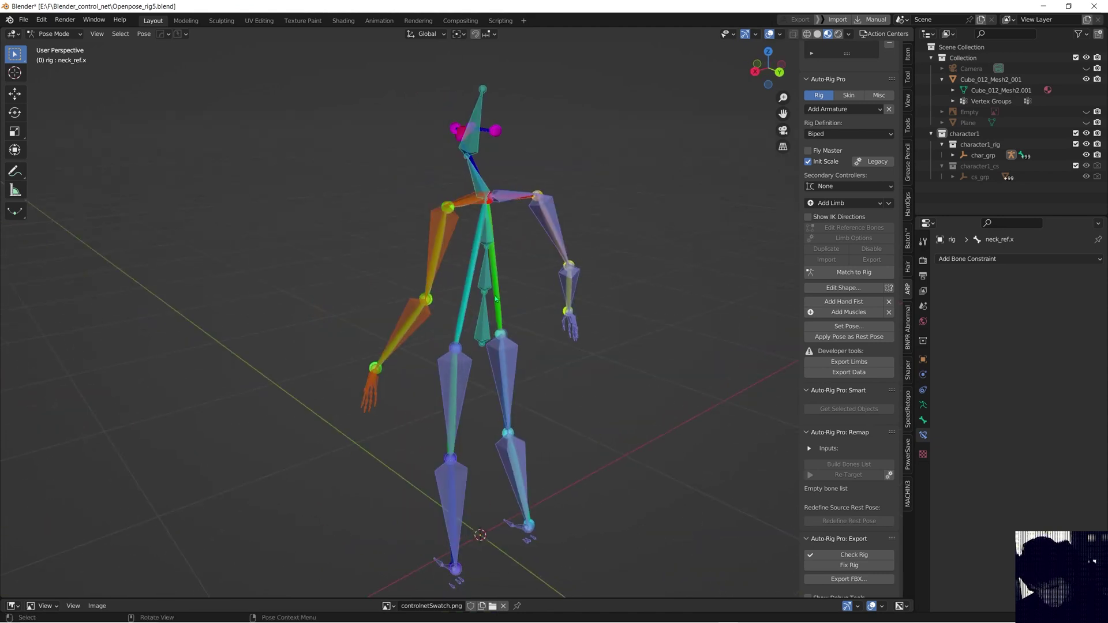
middle_click_drag(496, 298, 495, 294)
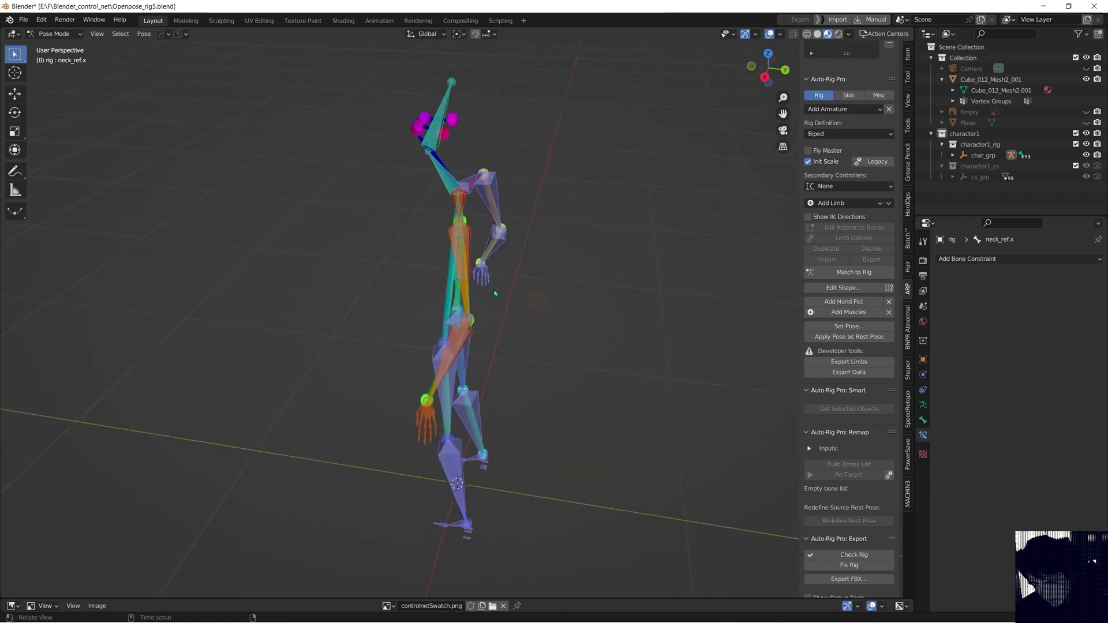
middle_click_drag(481, 311, 529, 298)
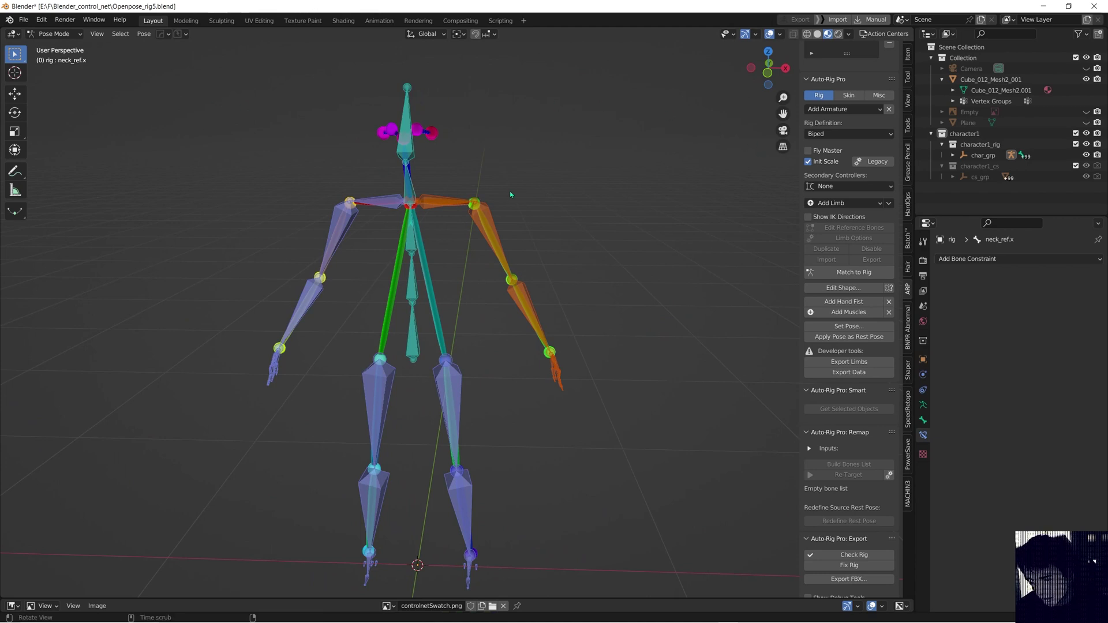
middle_click_drag(511, 195, 582, 309)
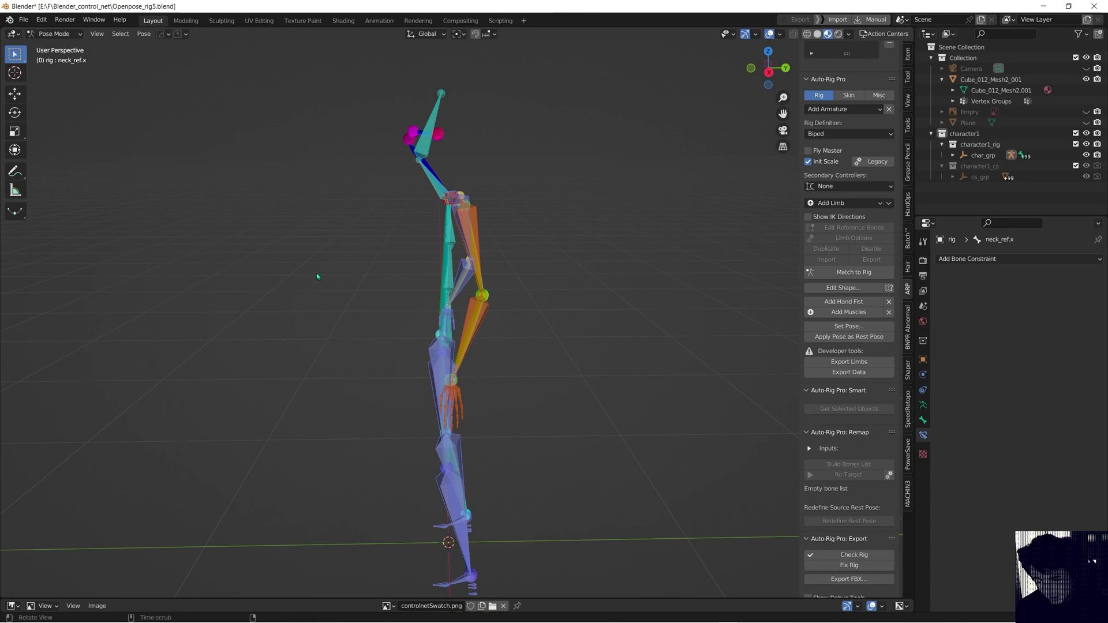
middle_click_drag(317, 276, 452, 265)
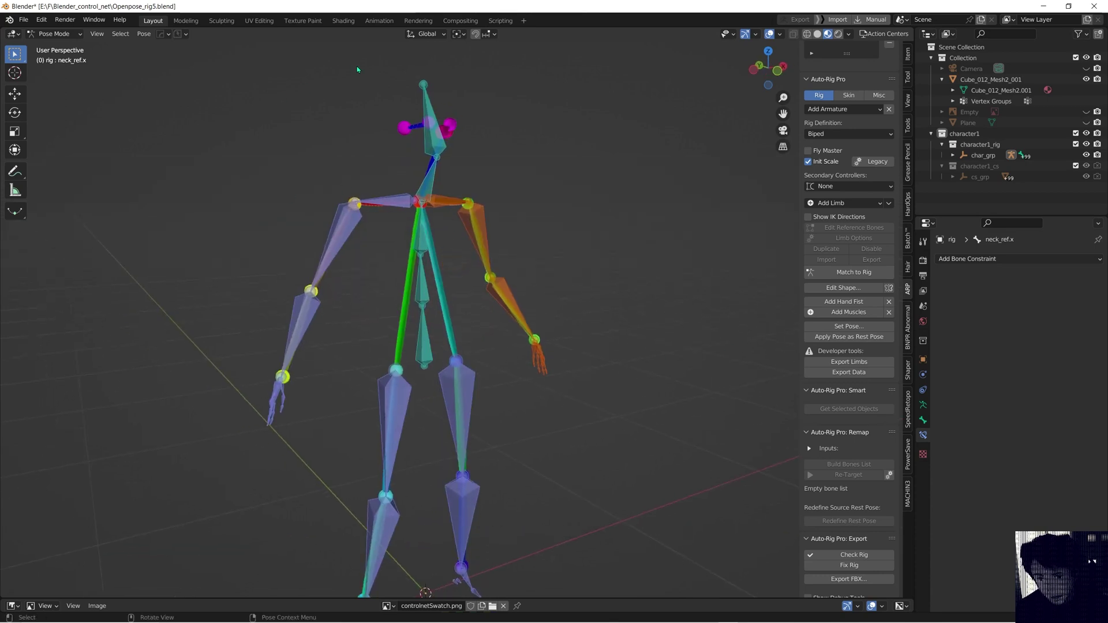
Return to the browser and step from the new red-haired warrior image to its skeleton map
left_click(1043, 8)
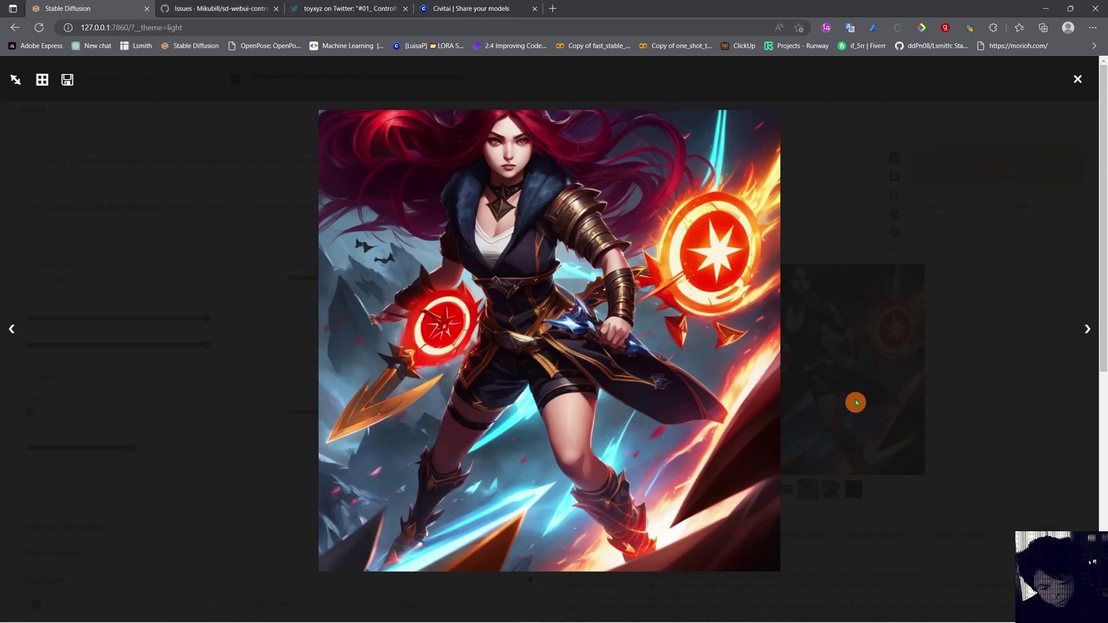
left_click(1083, 329)
left_click(1083, 329)
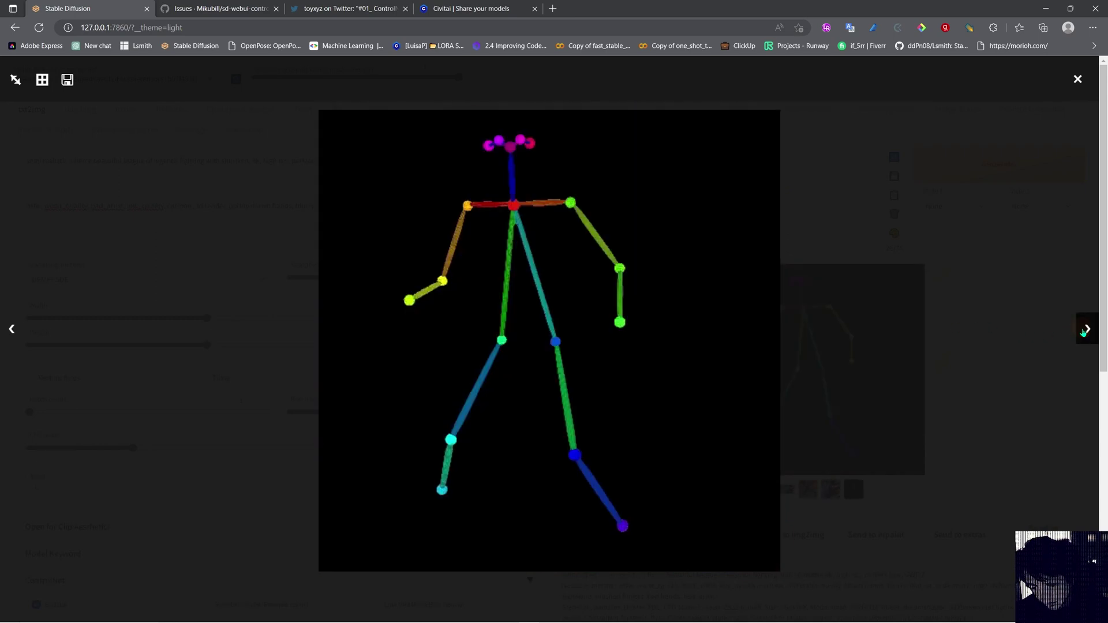